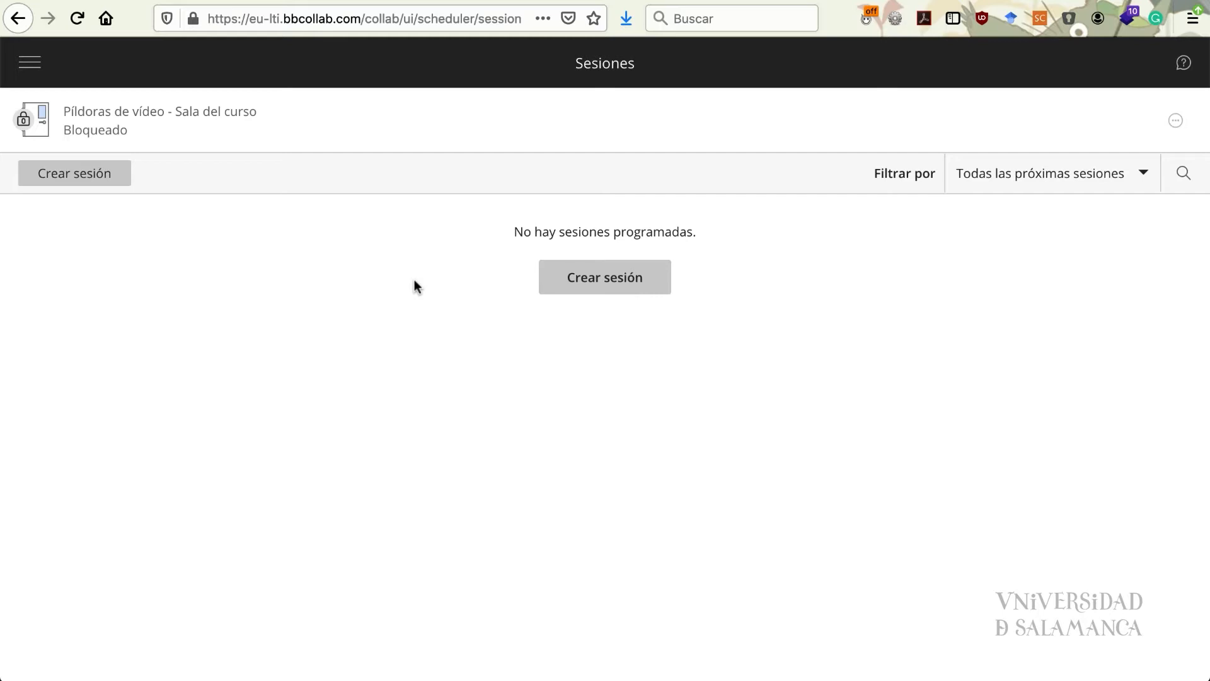
# Start a new session named "Prueba de gran evento" and enable guest access for it
pyautogui.click(592, 278)
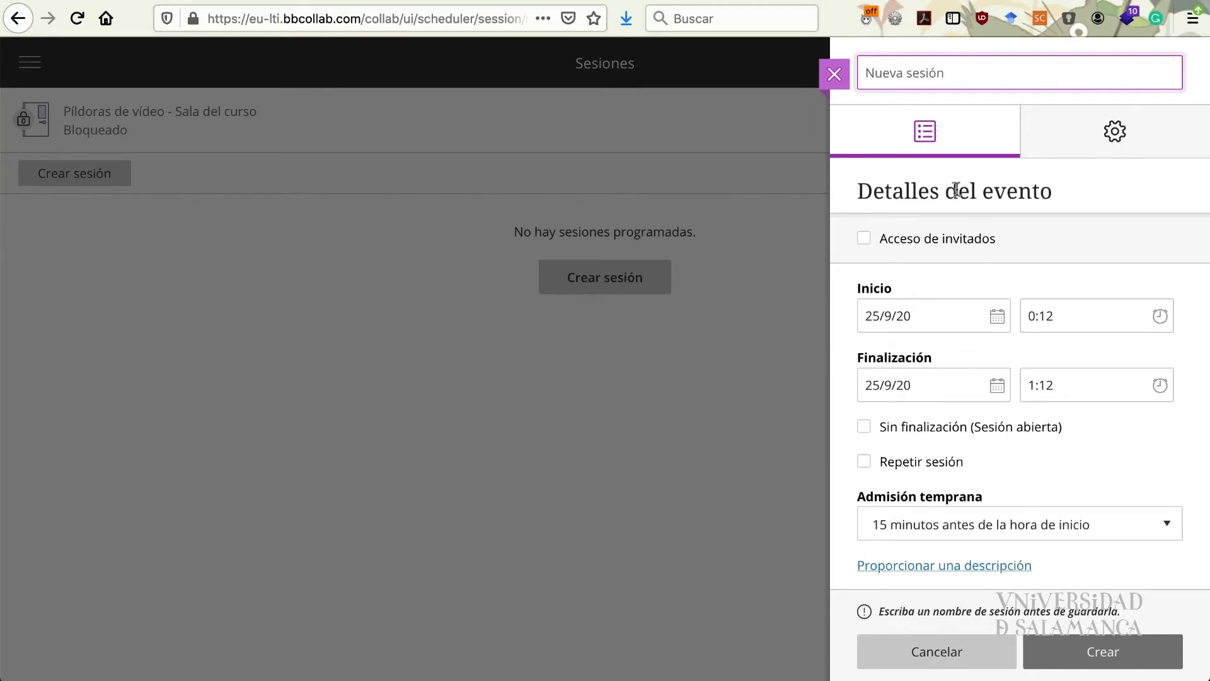
pyautogui.write('Prueba de gran eve')
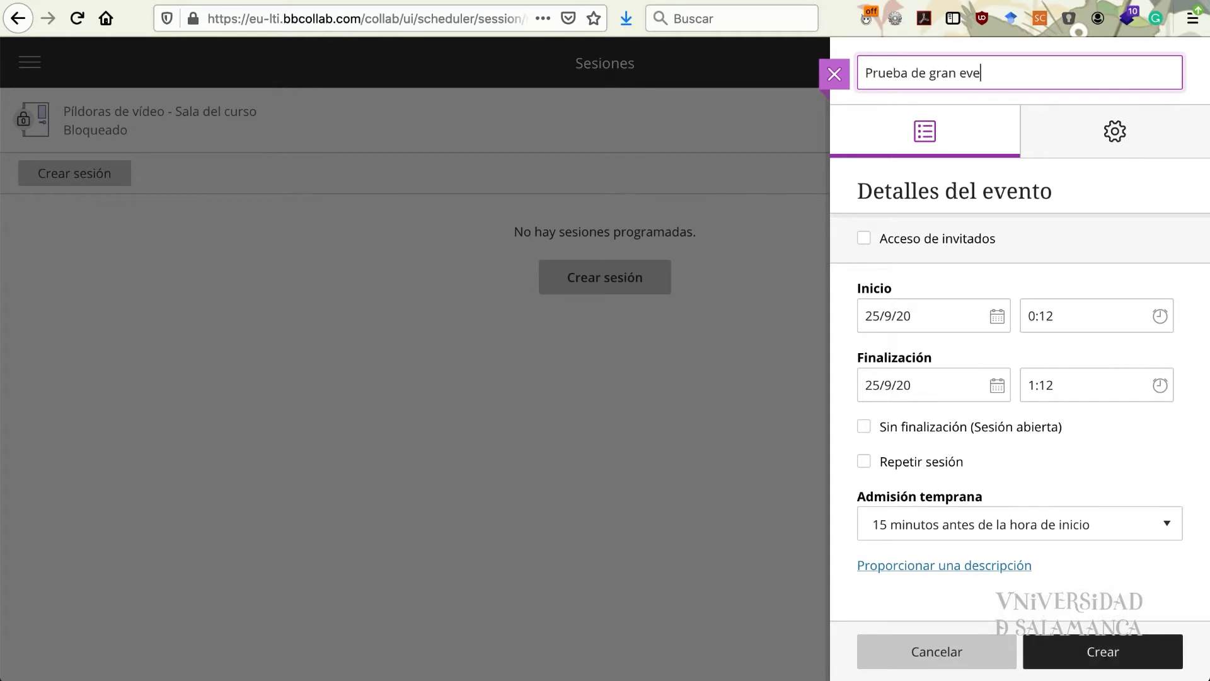
pyautogui.write('nto')
pyautogui.click(1015, 244)
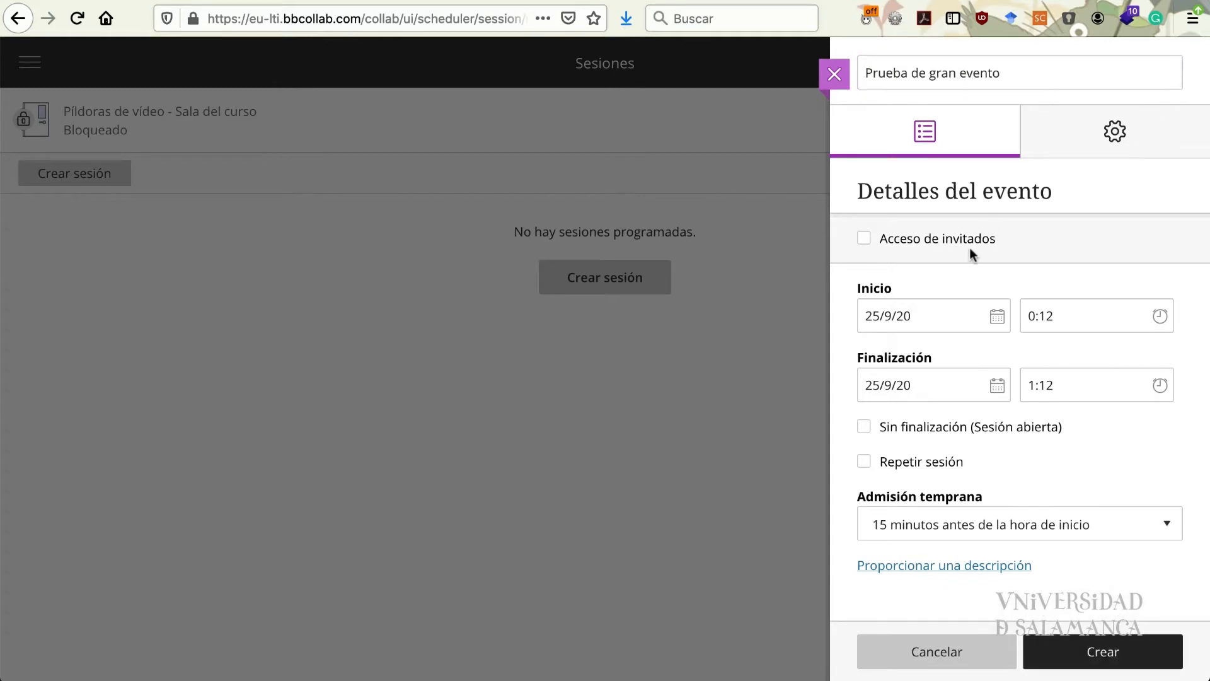
pyautogui.click(863, 242)
pyautogui.click(863, 242)
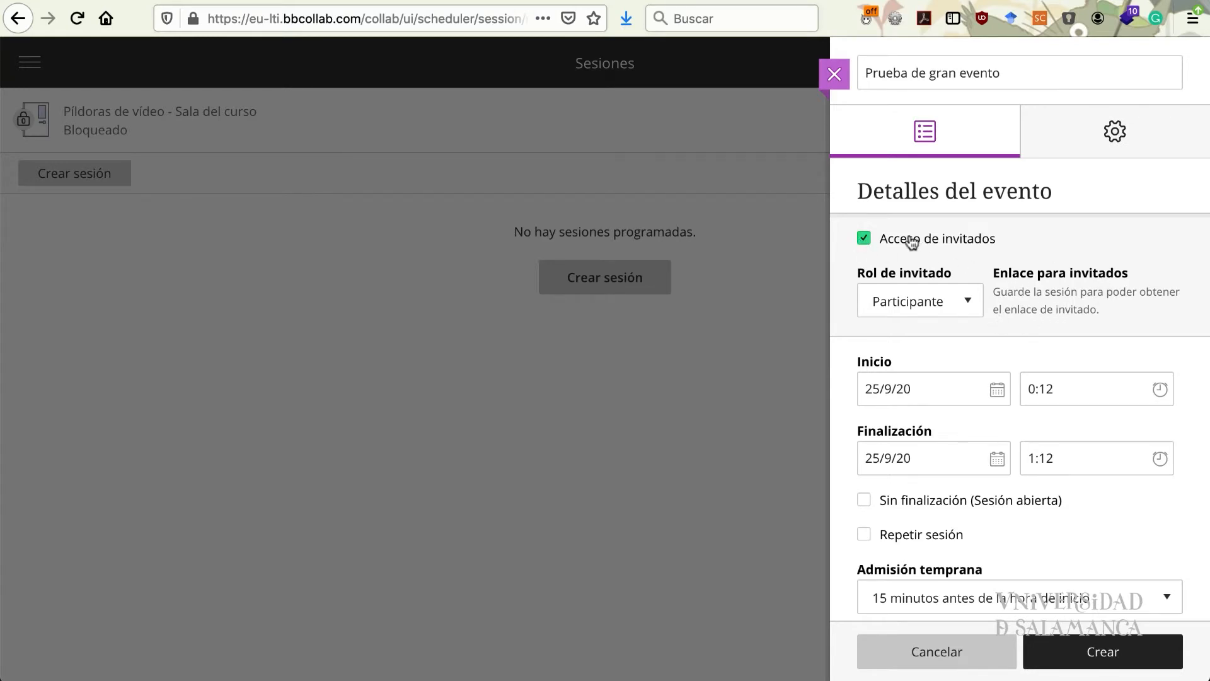
# Set the session's start date to 1/10/20 and create the session
pyautogui.click(901, 388)
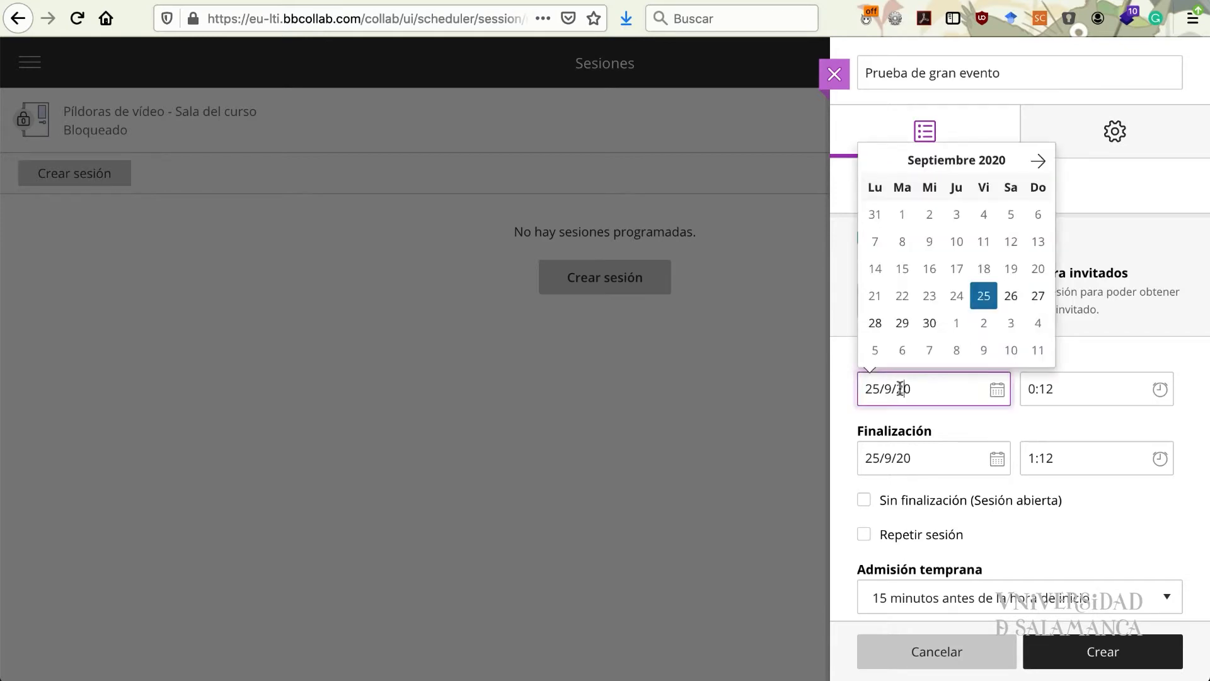
pyautogui.click(957, 322)
pyautogui.click(1034, 458)
pyautogui.click(1149, 388)
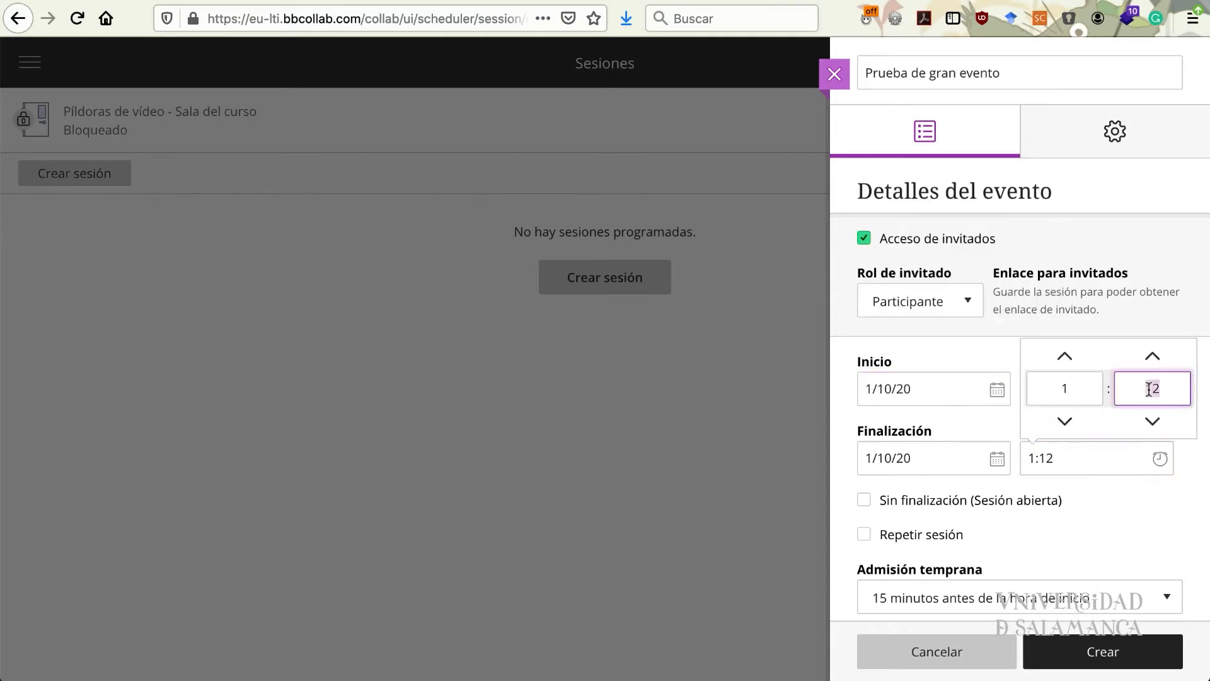
pyautogui.click(1094, 655)
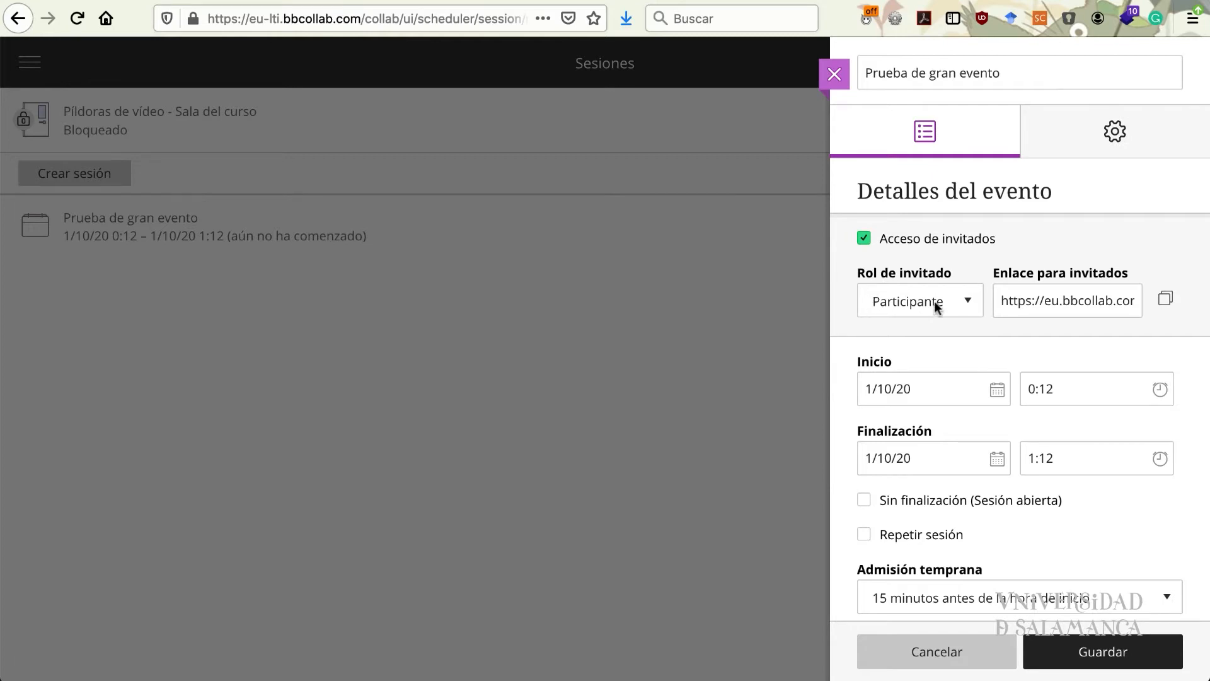
pyautogui.click(967, 300)
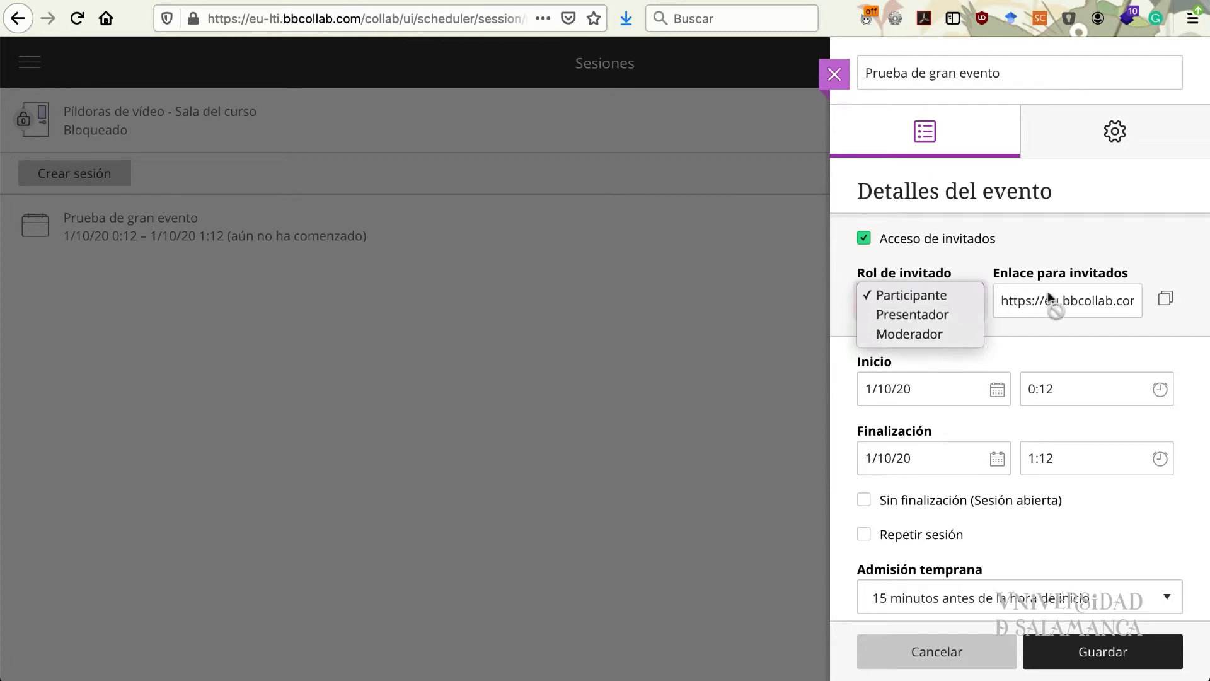
pyautogui.click(1008, 327)
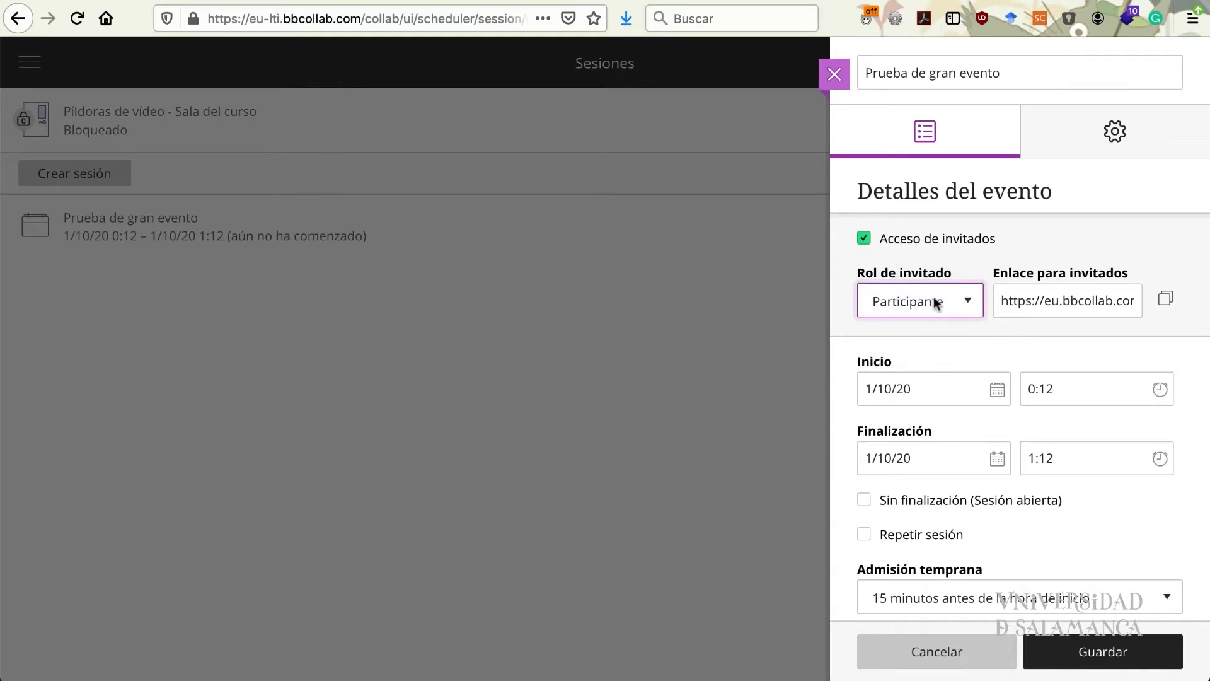
# Allow more than 250 attendees to join in the session settings
pyautogui.click(1083, 148)
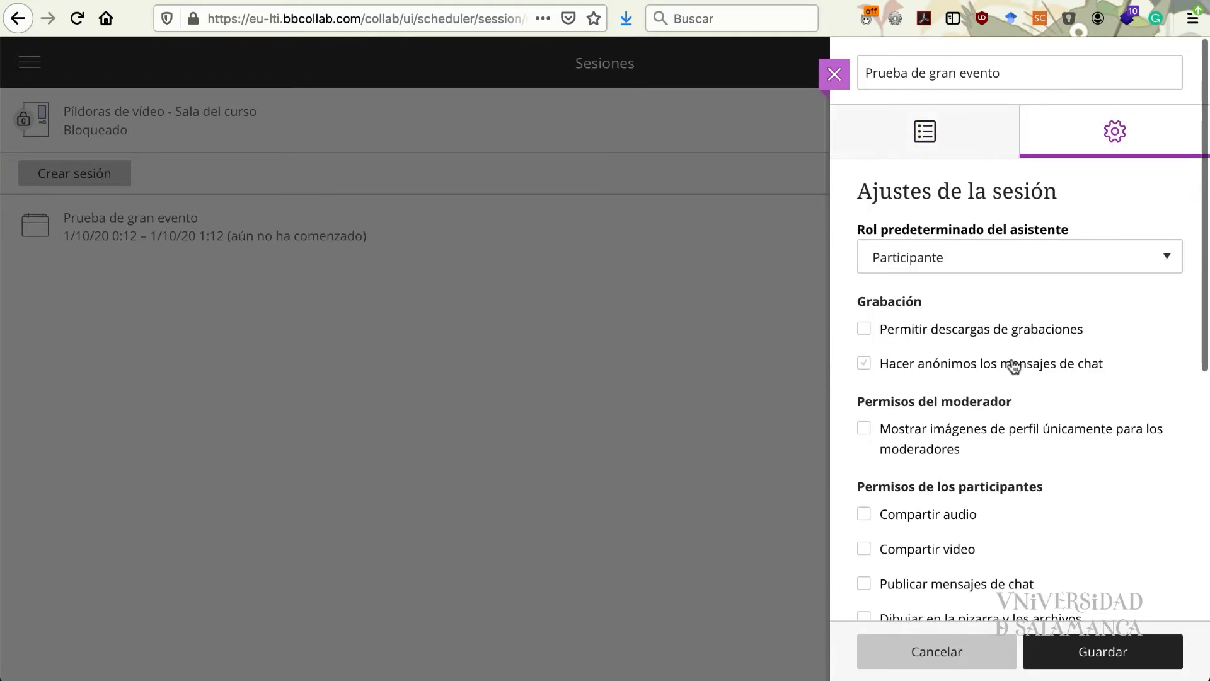
pyautogui.scroll(-6, 1013, 366)
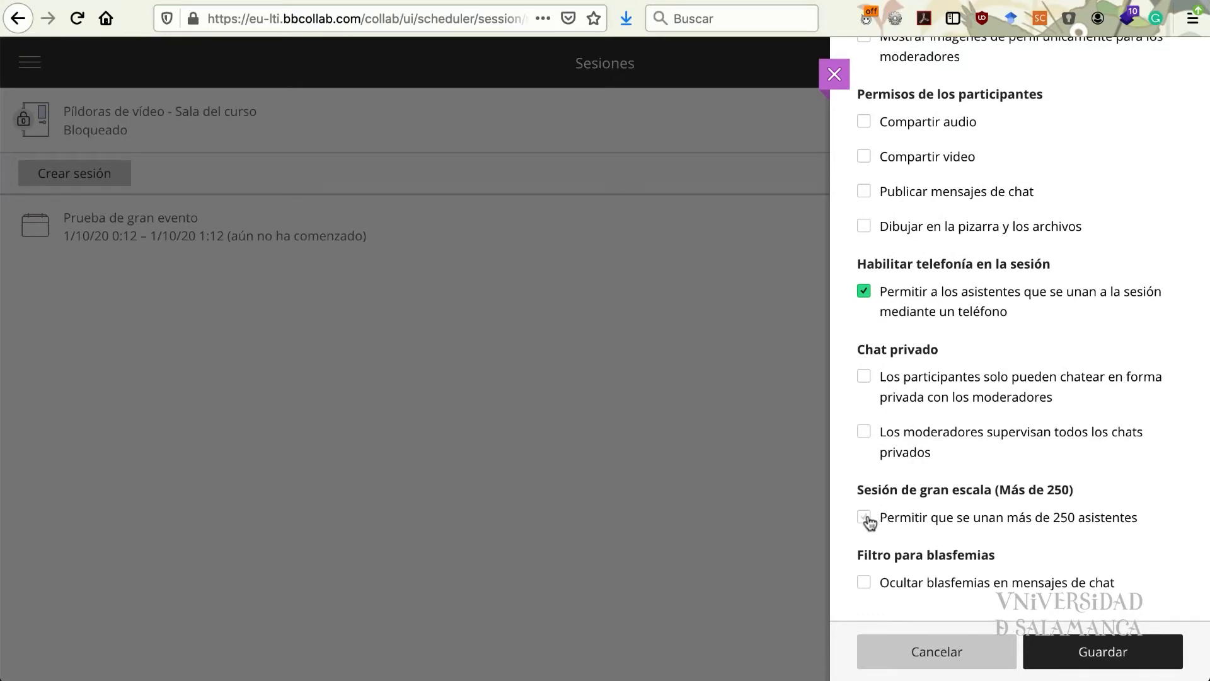
pyautogui.click(865, 517)
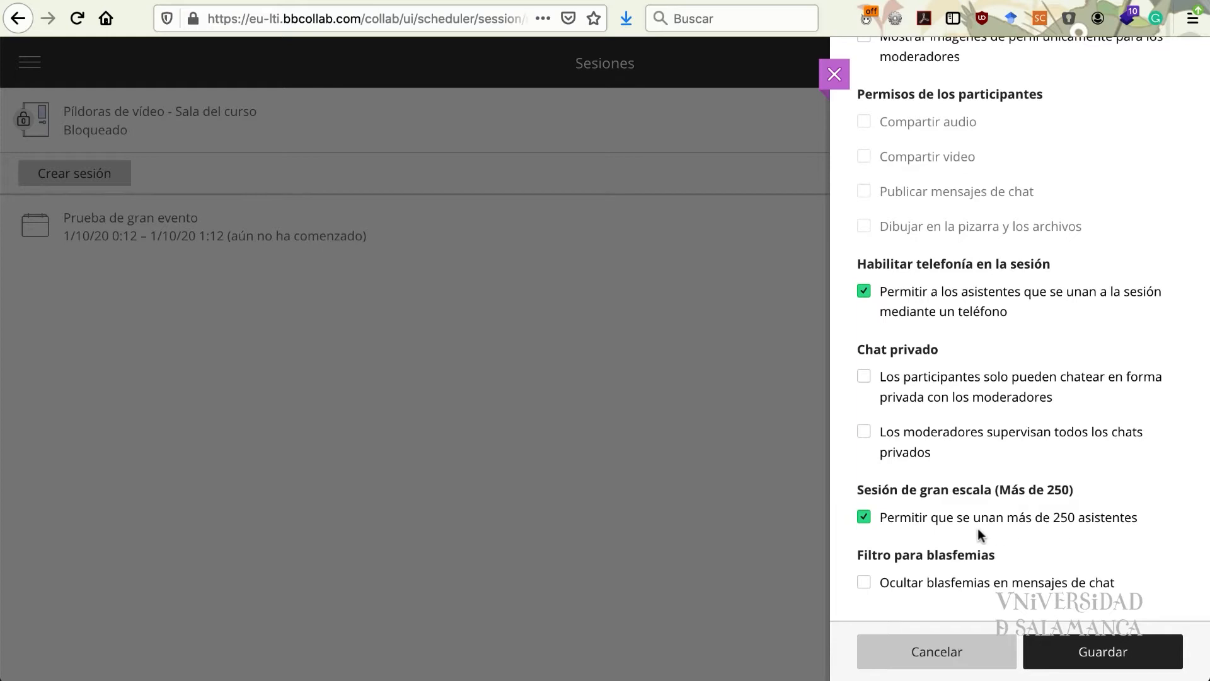
pyautogui.scroll(10, 975, 527)
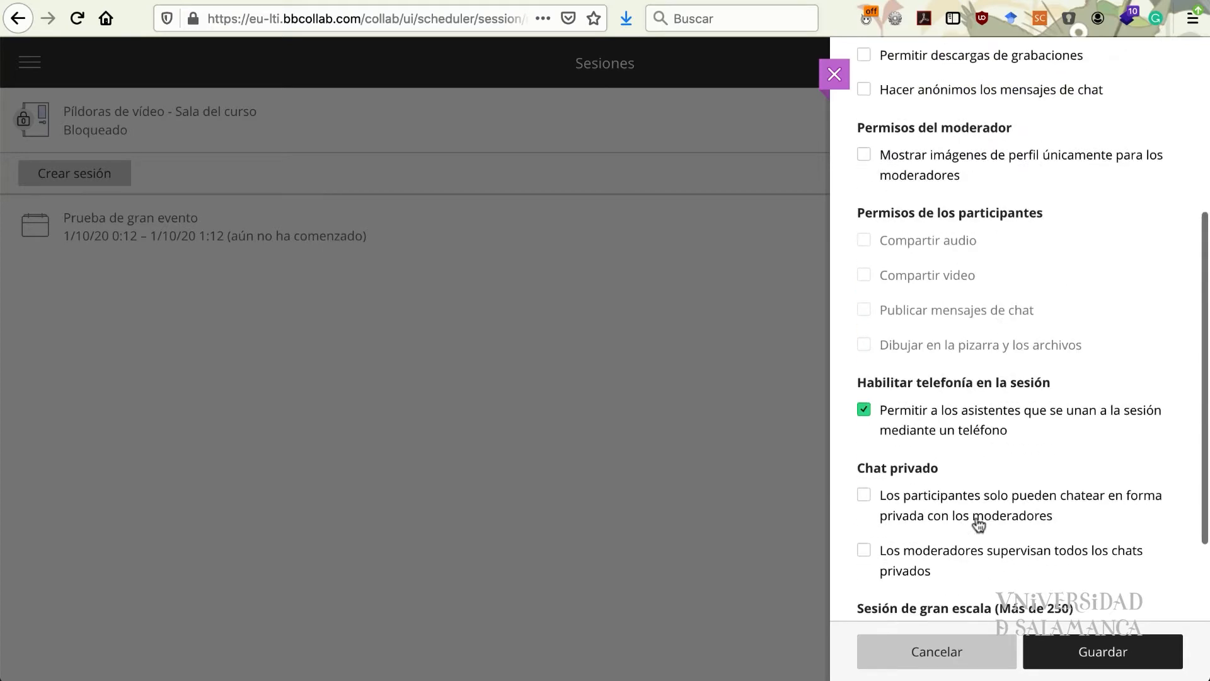
# Try the Presentador guest role in the event details and set it back to Participante
pyautogui.click(900, 140)
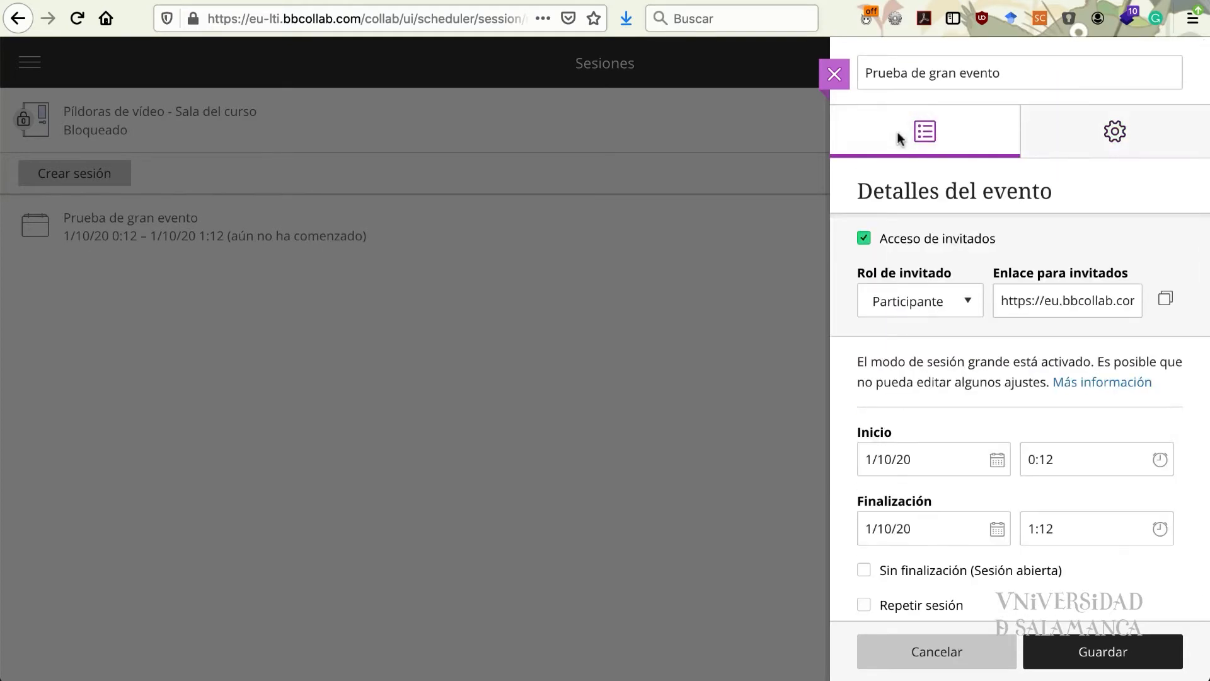
pyautogui.click(948, 300)
pyautogui.click(947, 314)
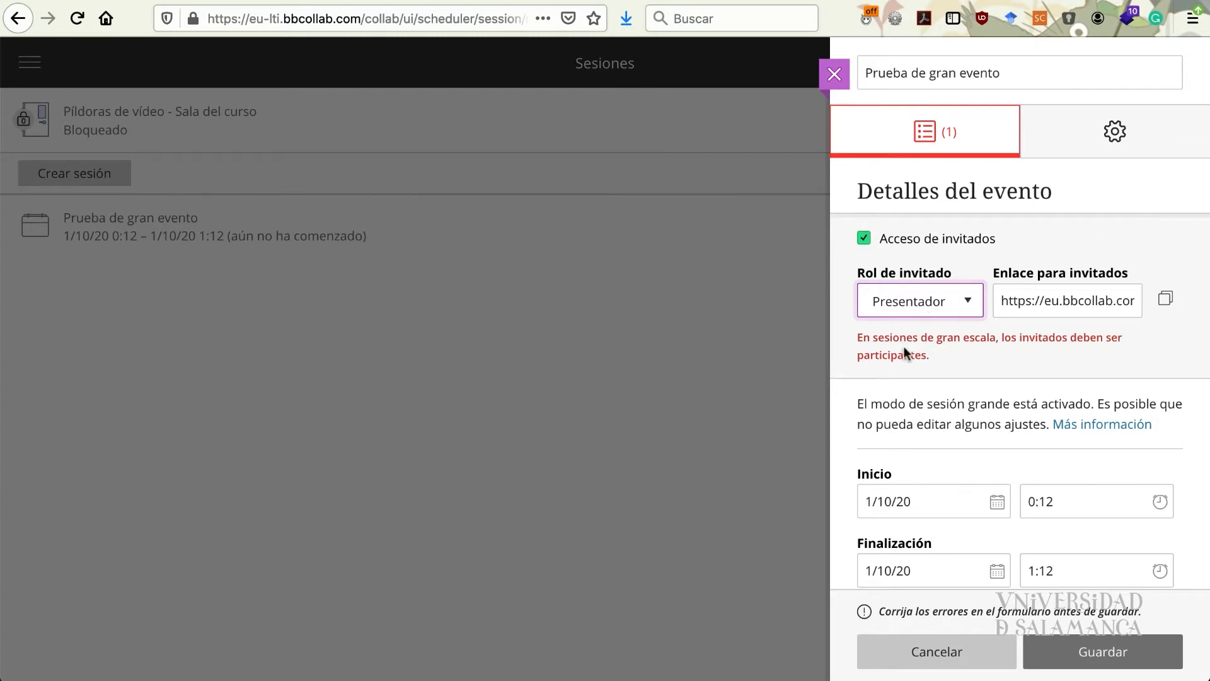
pyautogui.click(935, 304)
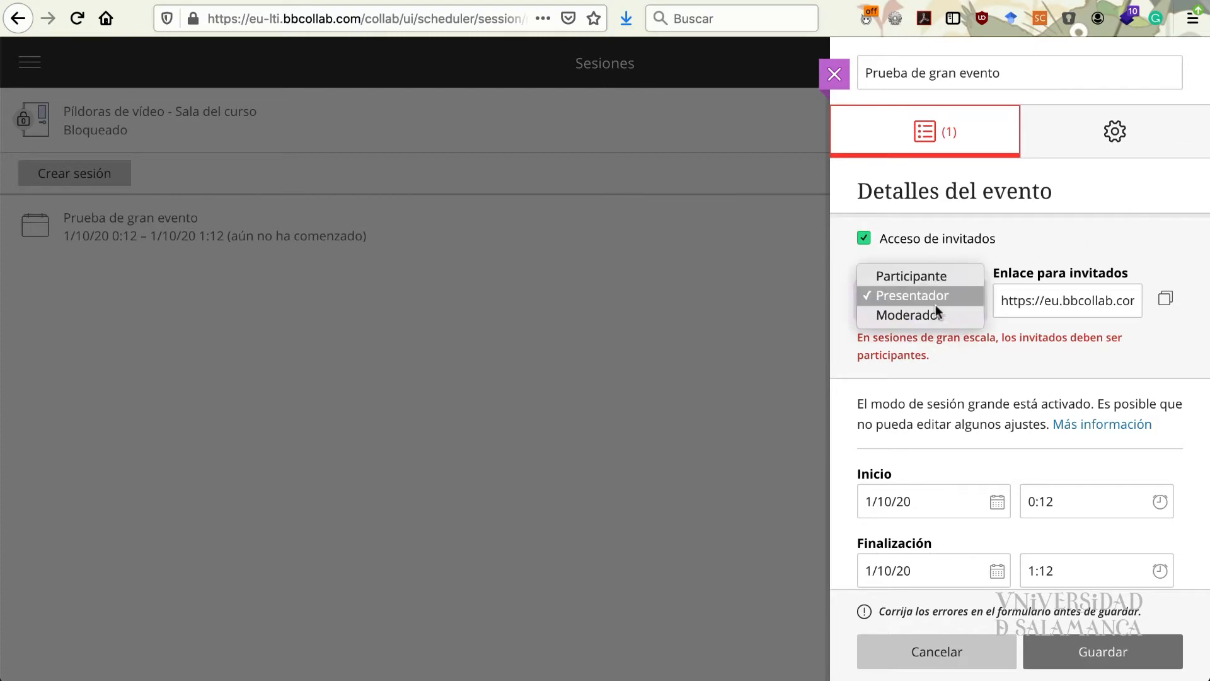
pyautogui.click(919, 275)
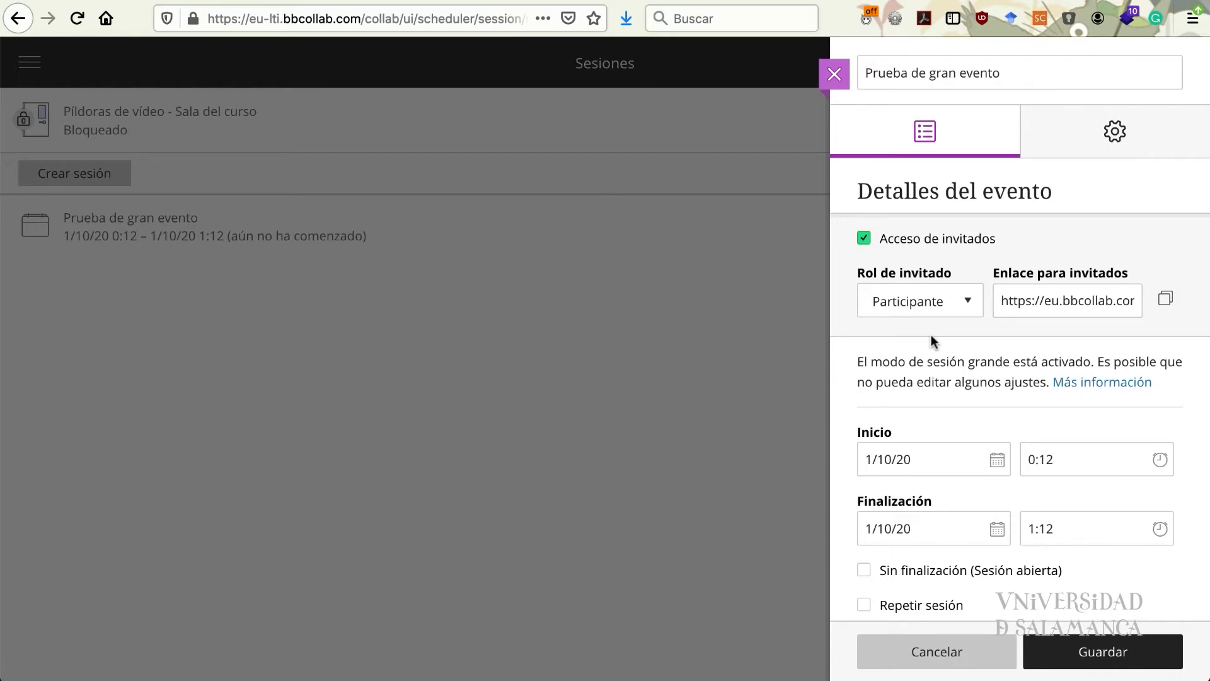
# Set the session's guest role to Presentador
pyautogui.click(958, 313)
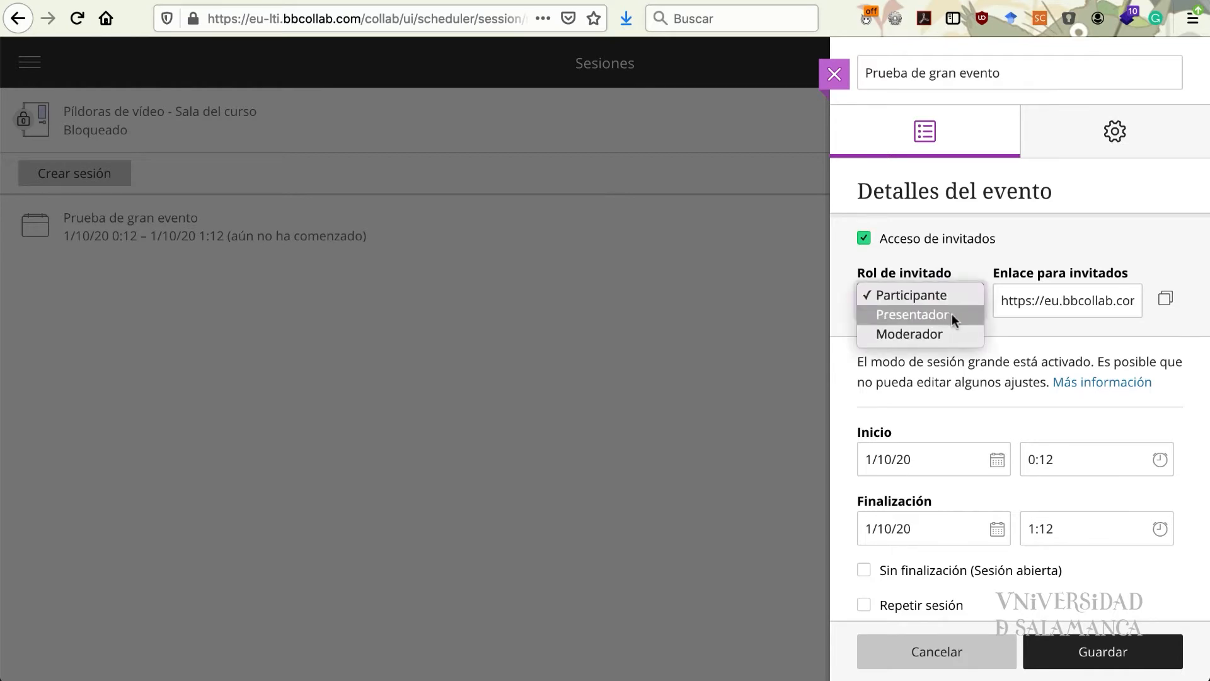
pyautogui.click(953, 313)
pyautogui.click(1063, 303)
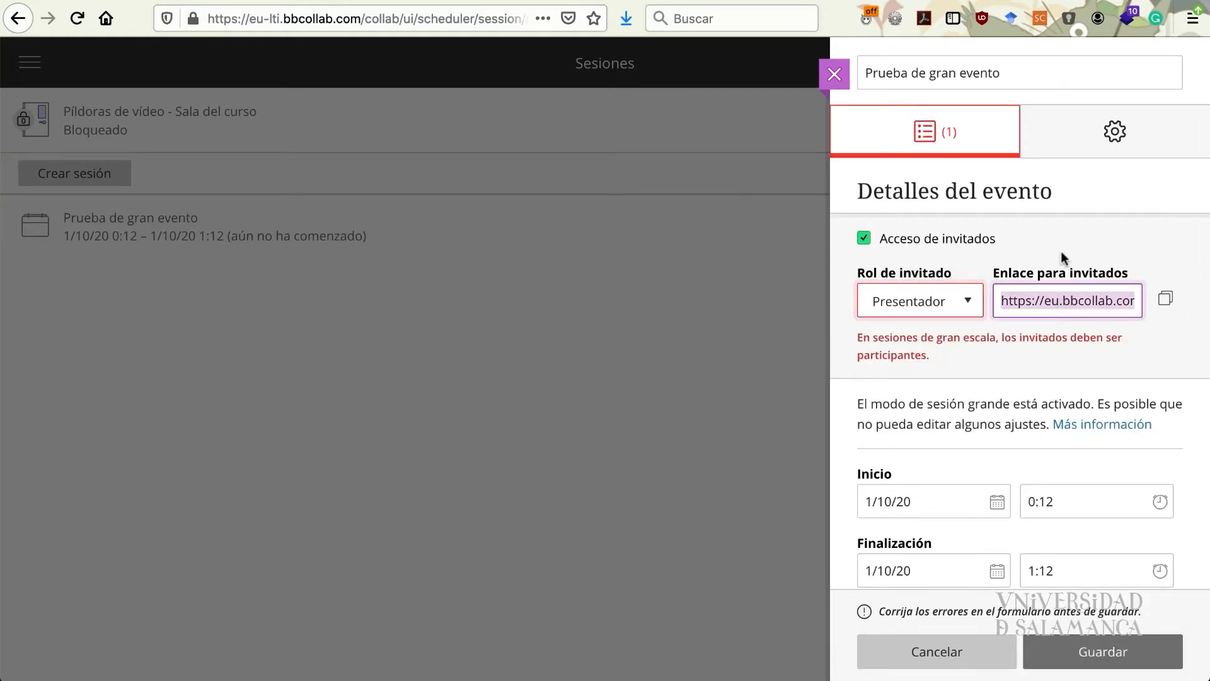
# Turn off the large-scale session option that allows more than 250 attendees
pyautogui.click(1076, 130)
pyautogui.scroll(-7, 980, 410)
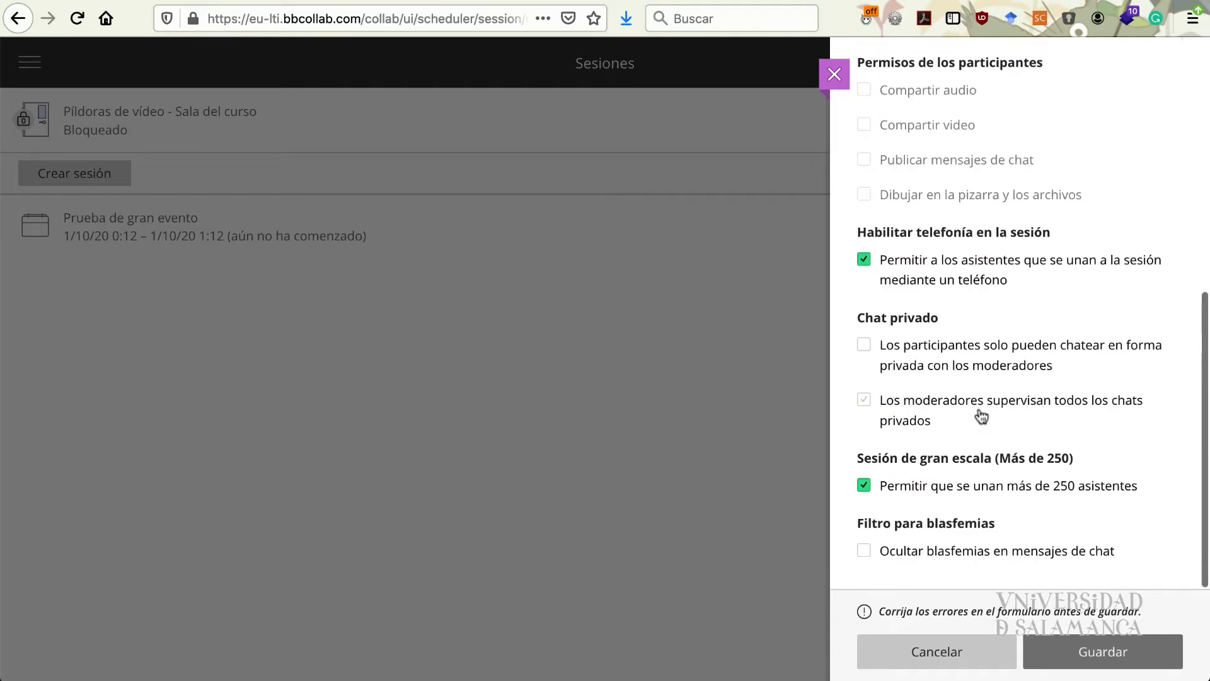
pyautogui.click(864, 486)
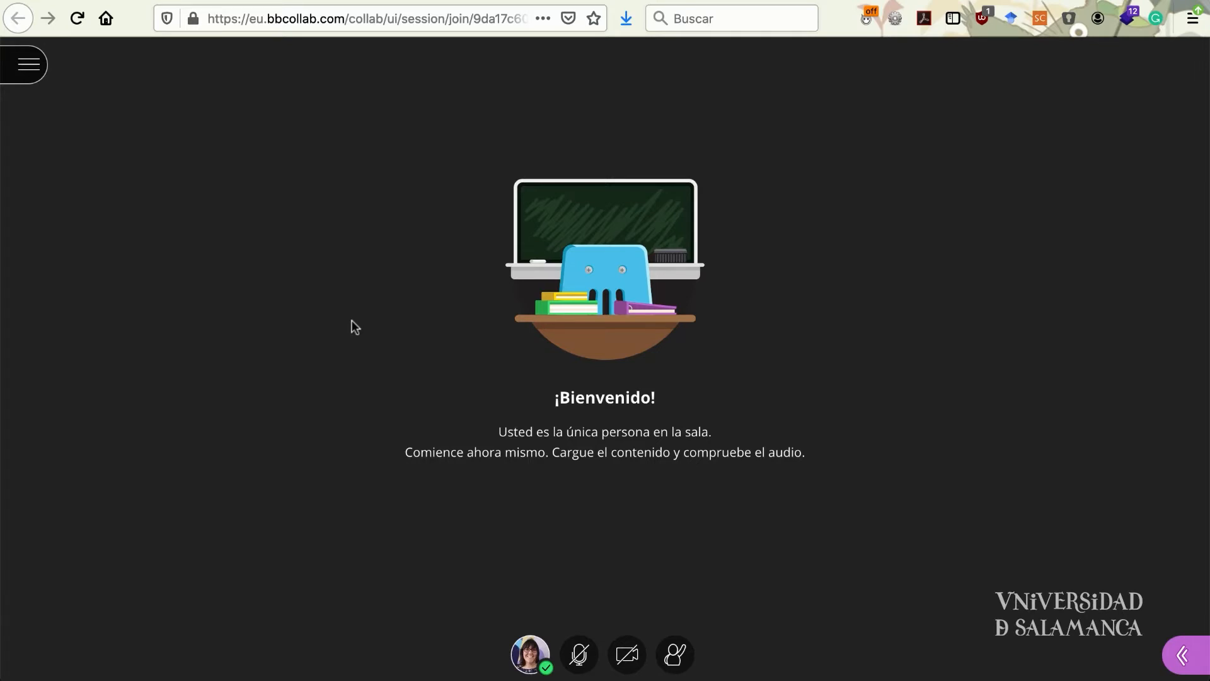
# Create a Sí/No poll in the session room asking "¿Habéis entendido todo?" and start it
pyautogui.click(1184, 656)
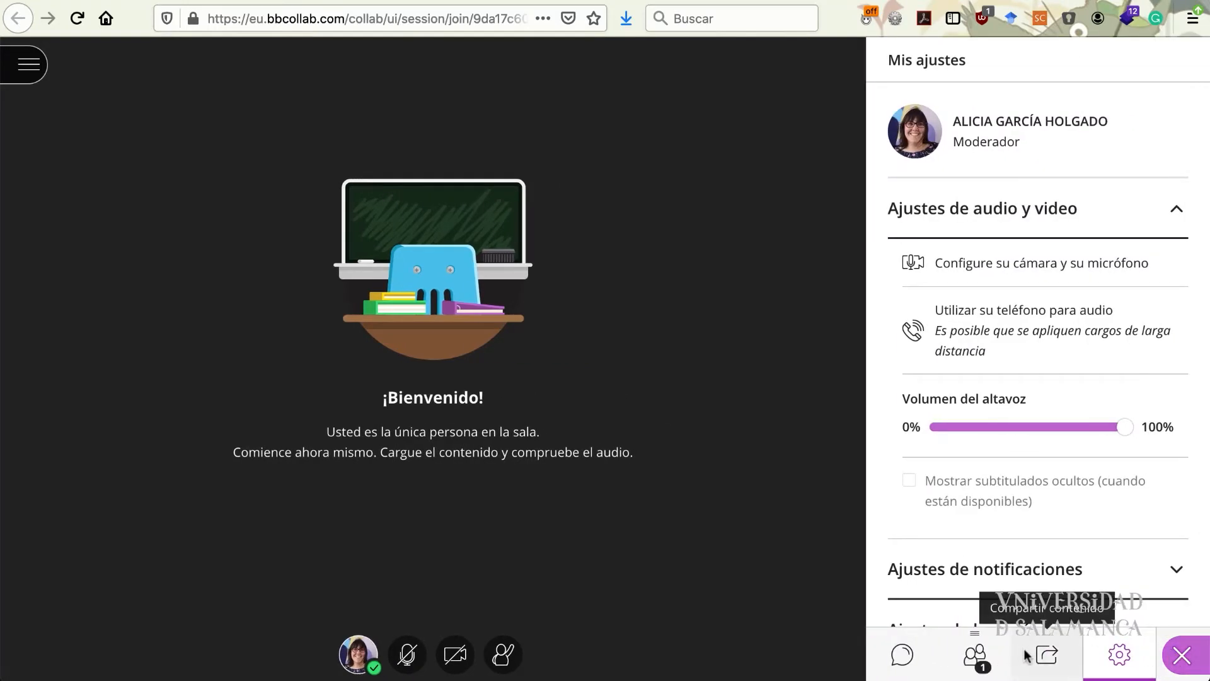
pyautogui.click(1047, 655)
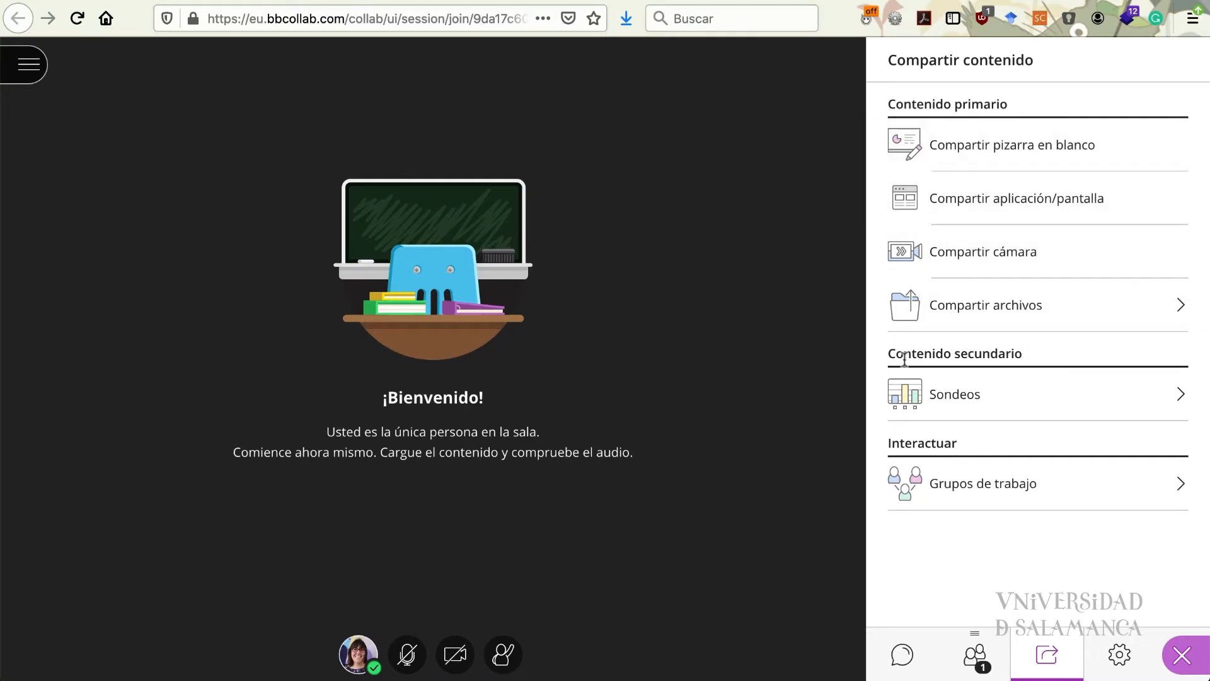
pyautogui.click(989, 407)
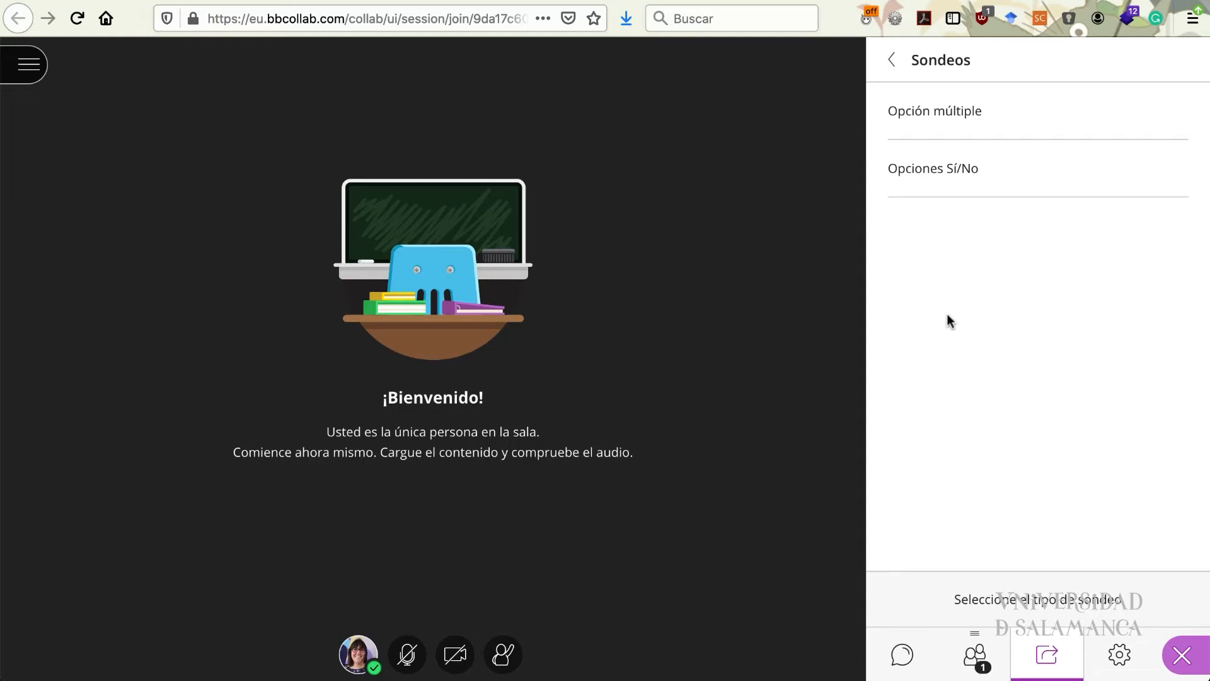
pyautogui.click(951, 168)
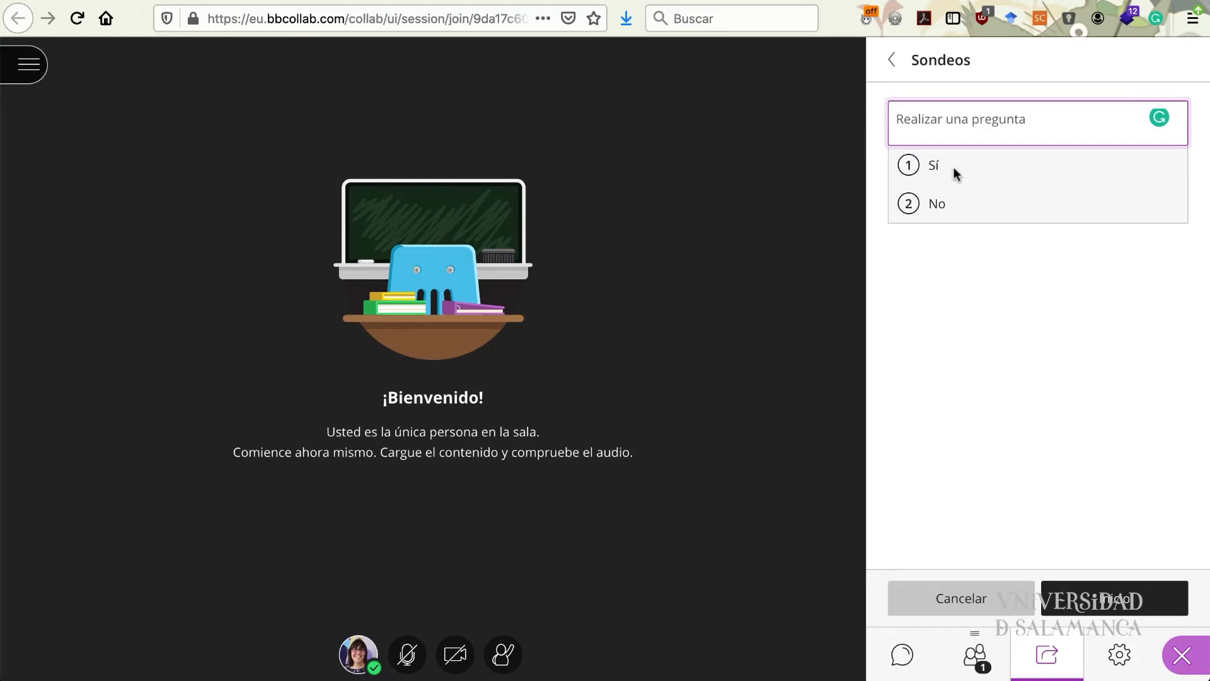
pyautogui.write('¿Habéis entendido todo?')
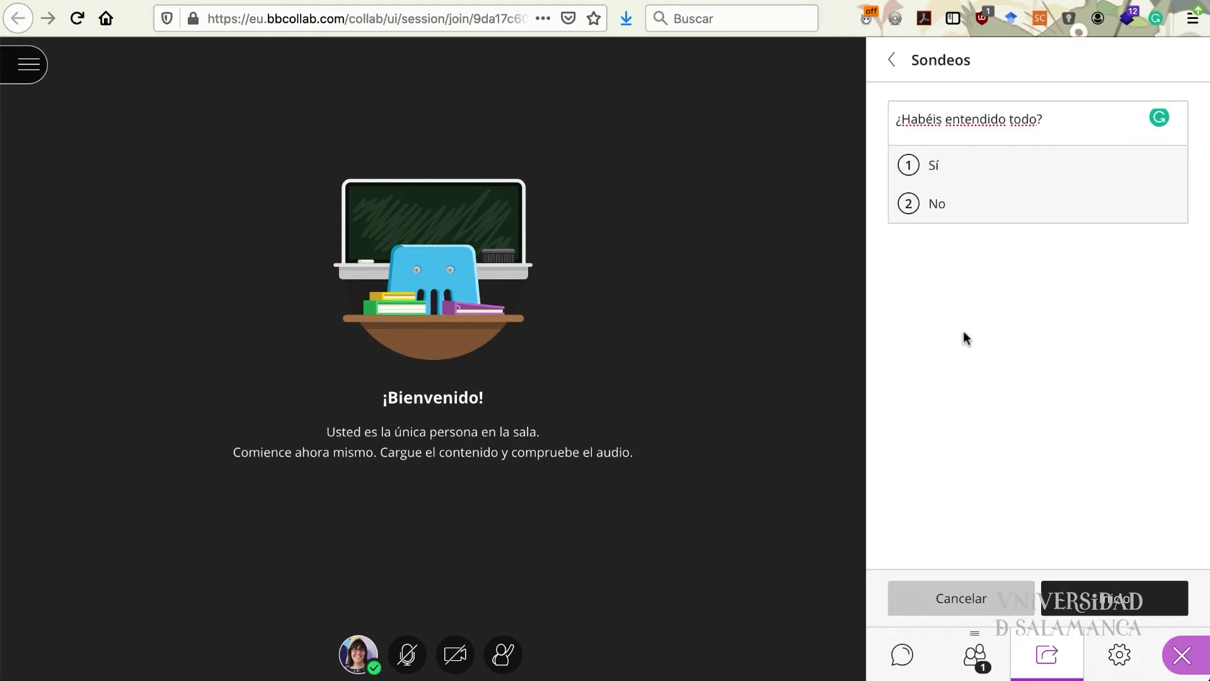
pyautogui.click(1095, 594)
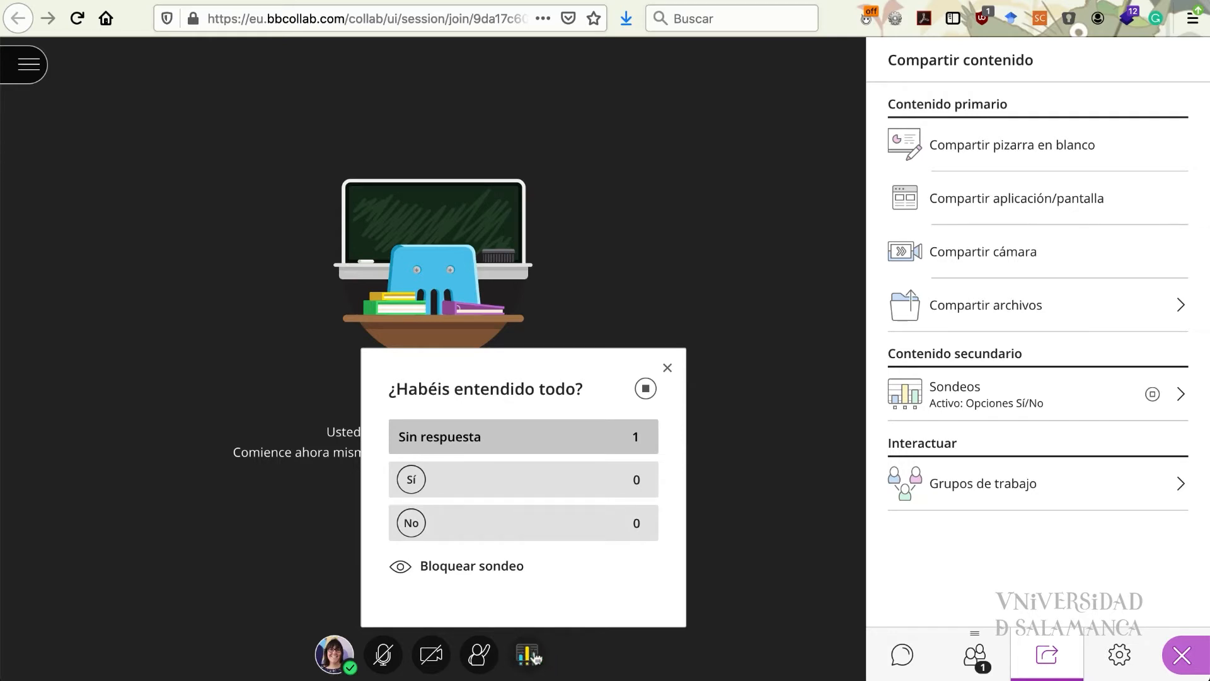
# Lock and unlock the running "¿Habéis entendido todo?" poll and end it
pyautogui.click(402, 567)
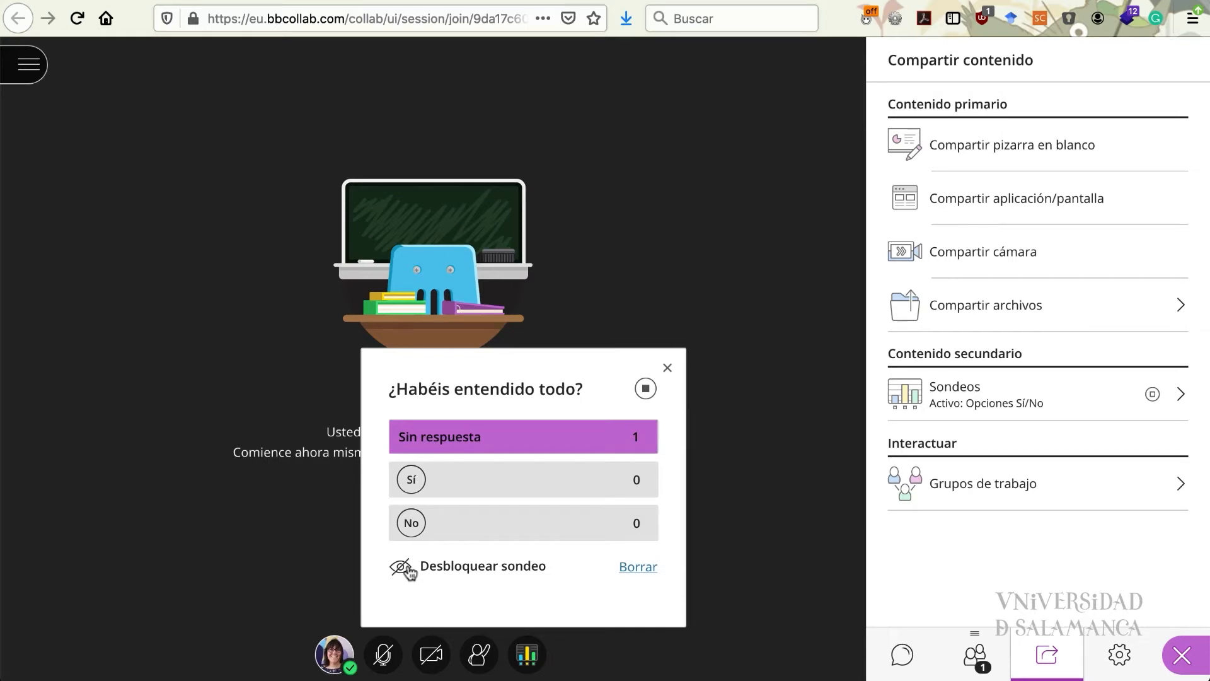
pyautogui.click(408, 568)
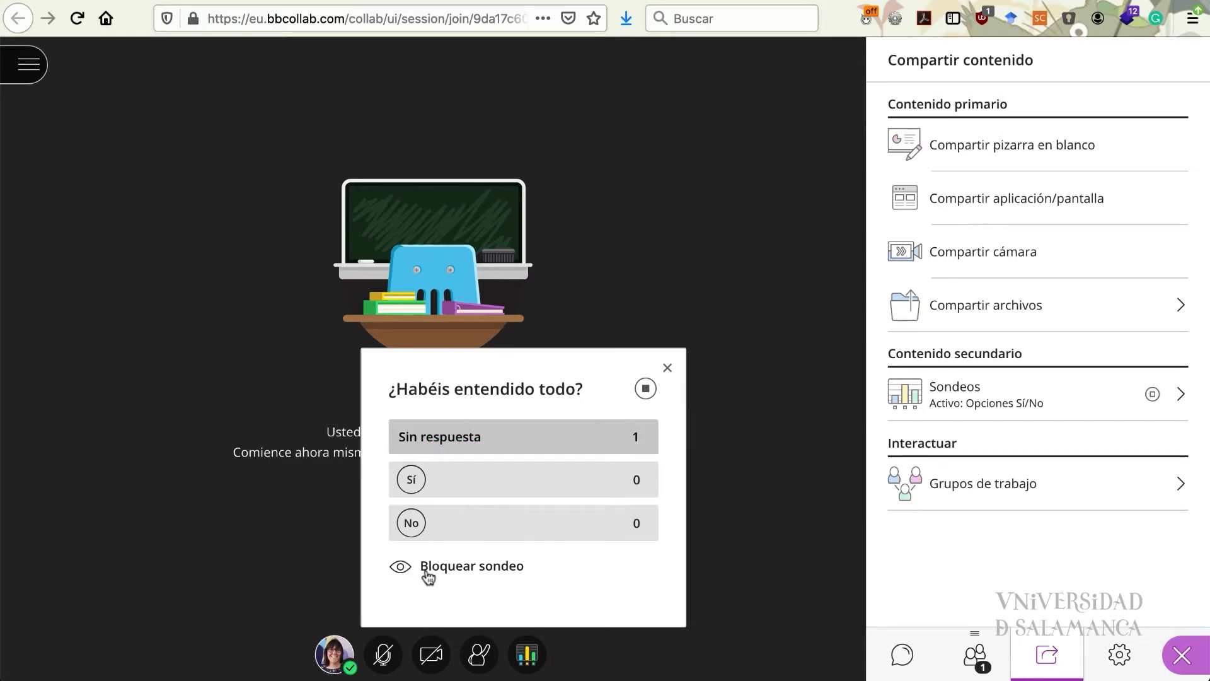
pyautogui.click(653, 392)
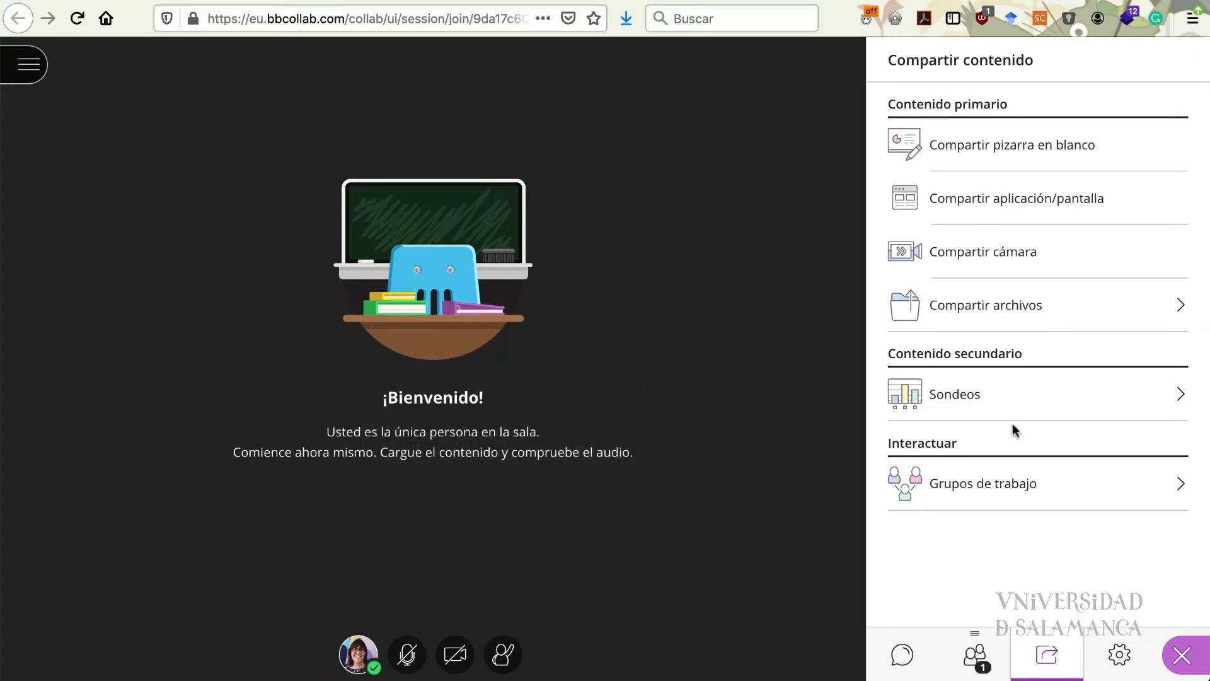
pyautogui.click(999, 402)
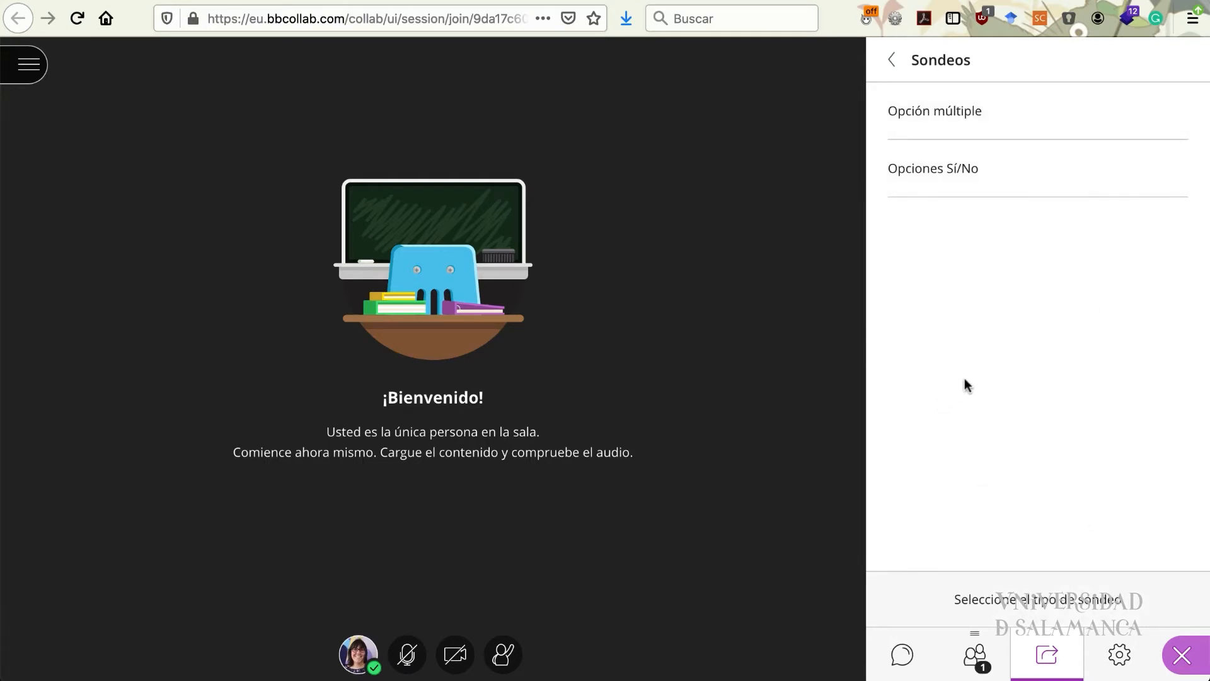
pyautogui.click(890, 59)
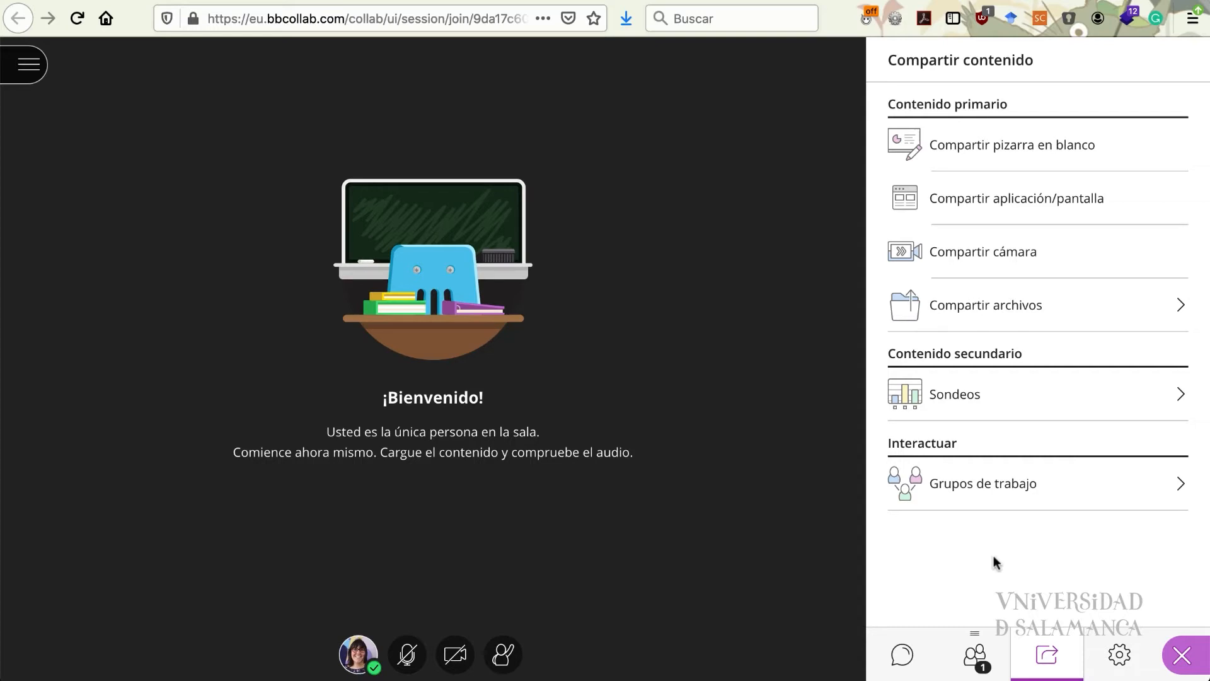
# Set up custom breakout groups and add a third group below Grupo 2
pyautogui.click(975, 491)
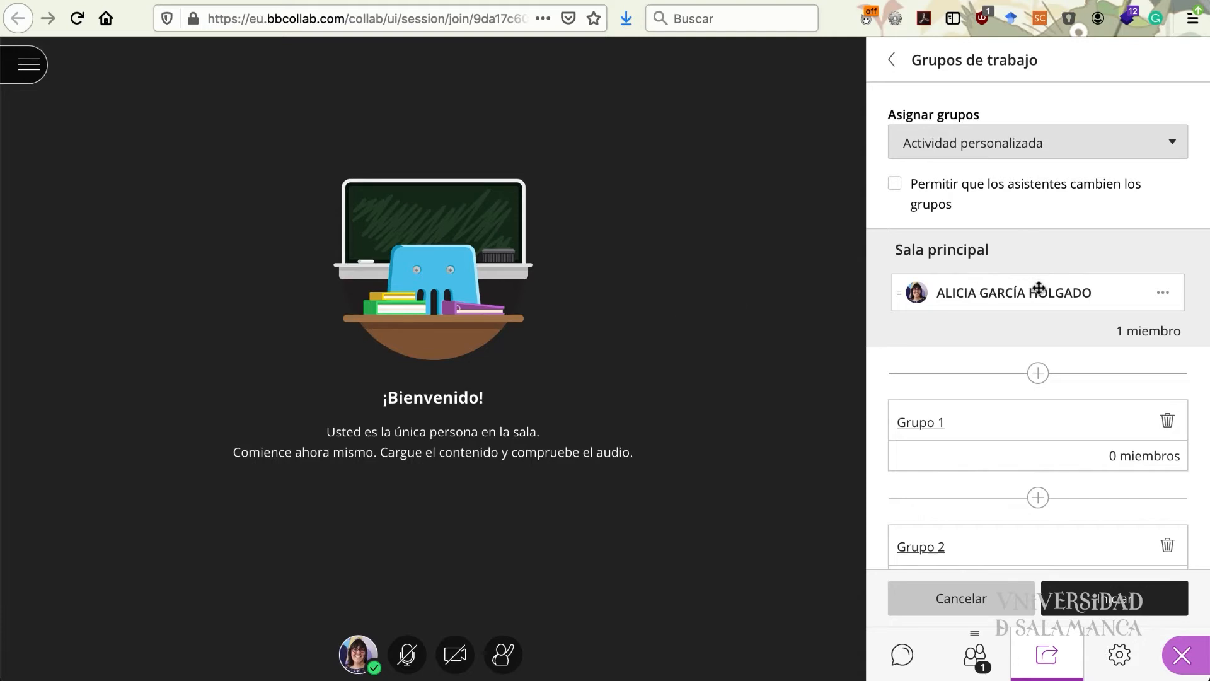
pyautogui.scroll(-2, 1024, 350)
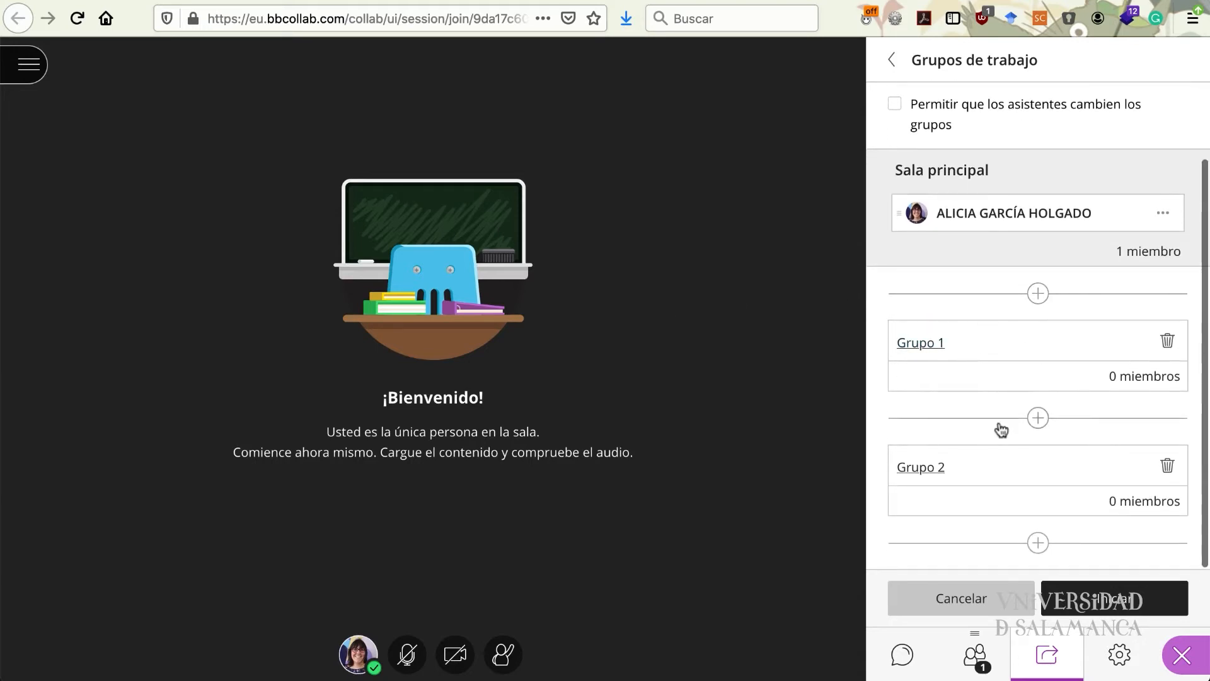
pyautogui.click(1037, 546)
pyautogui.scroll(-3, 1037, 546)
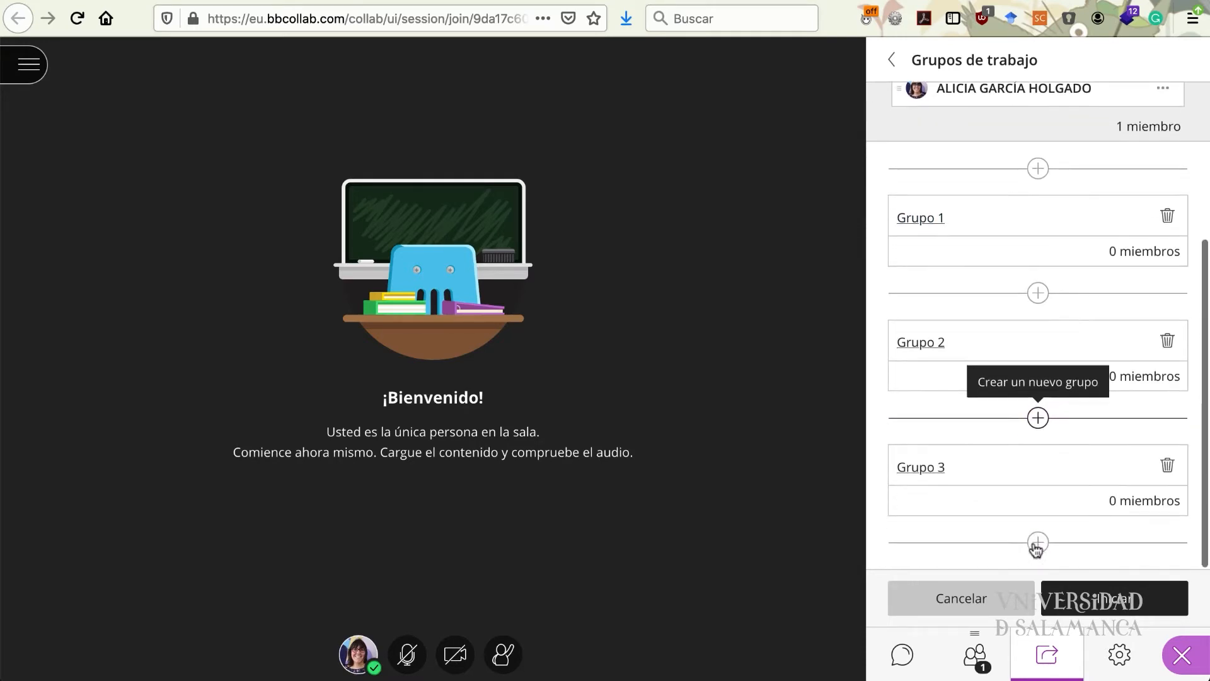
# Delete Grupo 2 from the breakout groups and open the name of Grupo 1 for editing
pyautogui.click(1168, 341)
pyautogui.click(1120, 349)
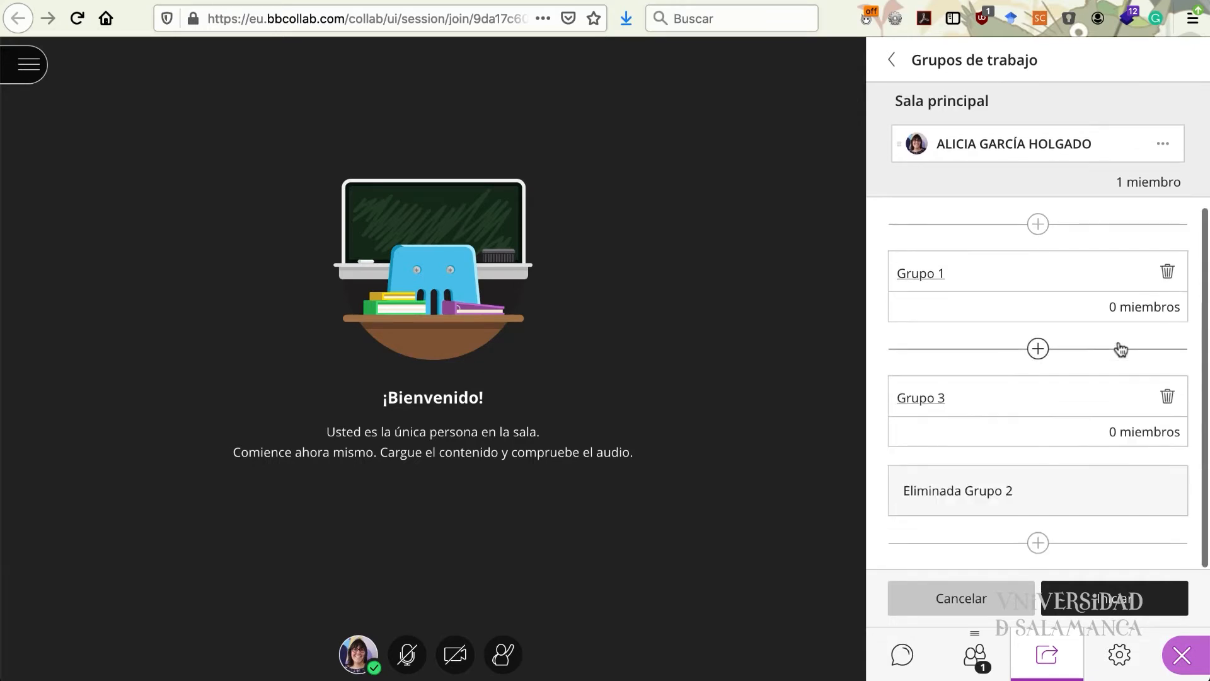
pyautogui.click(951, 273)
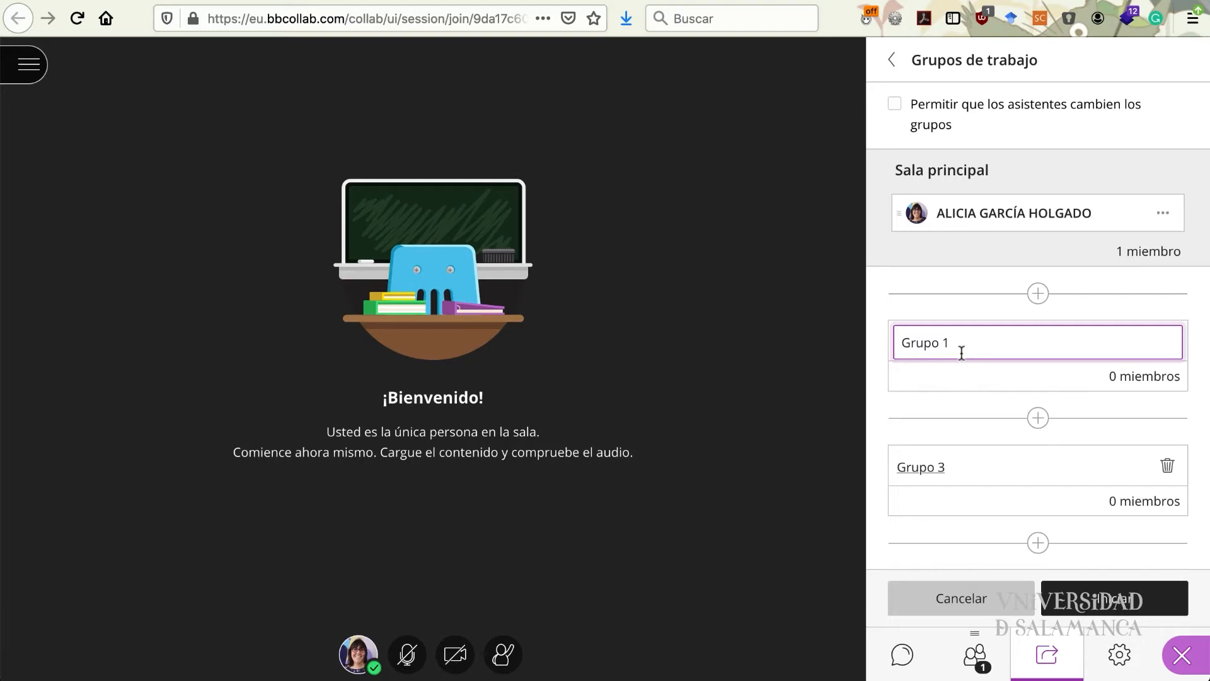
pyautogui.click(953, 274)
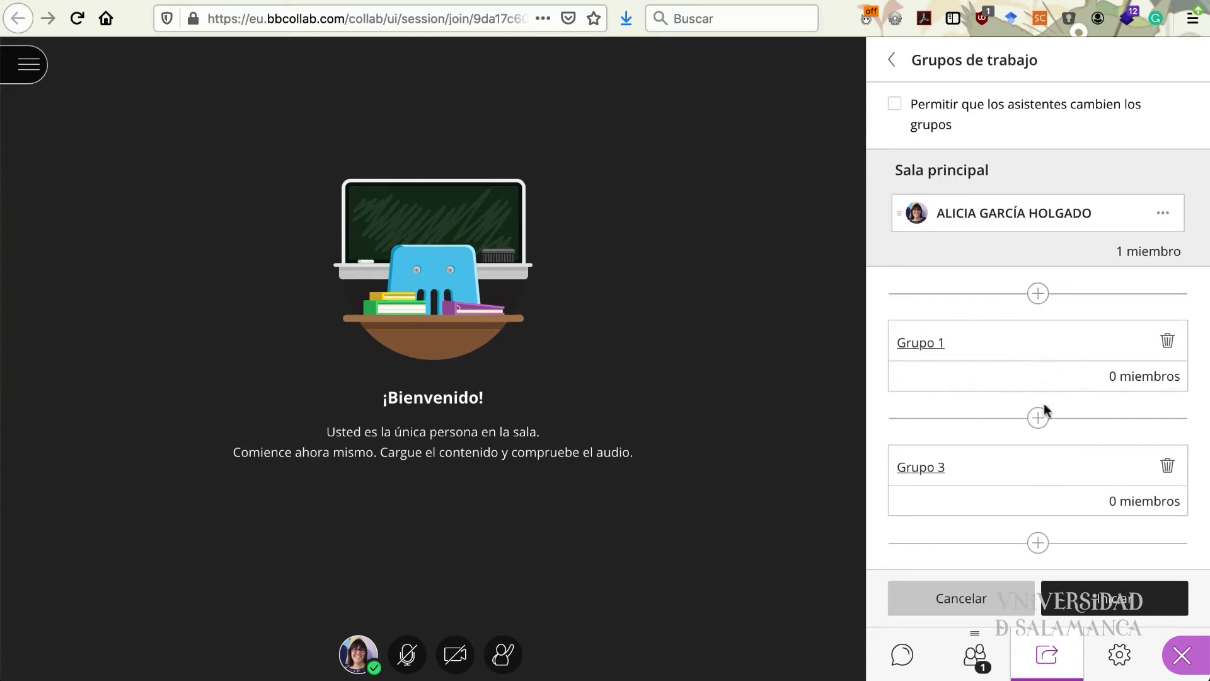
# Try moving the moderator's entry out of the Sala principal list
pyautogui.scroll(1, 1056, 449)
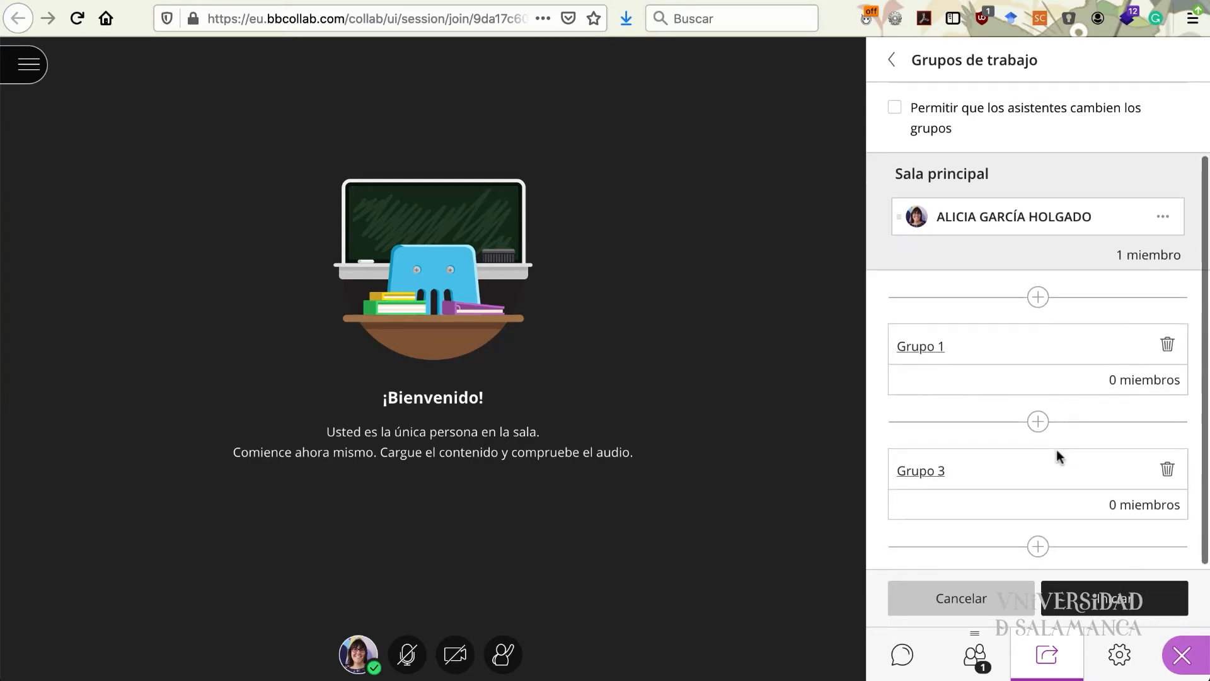
pyautogui.scroll(1, 1056, 449)
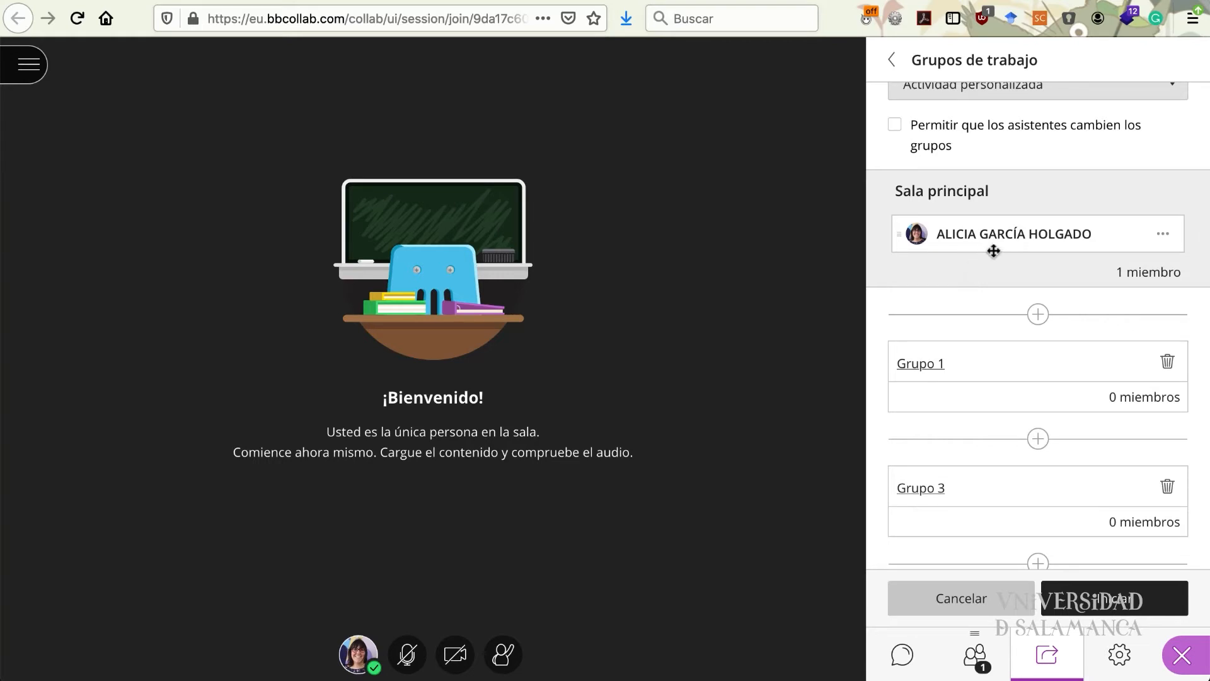
pyautogui.moveTo(1026, 237); pyautogui.dragTo(1026, 271)
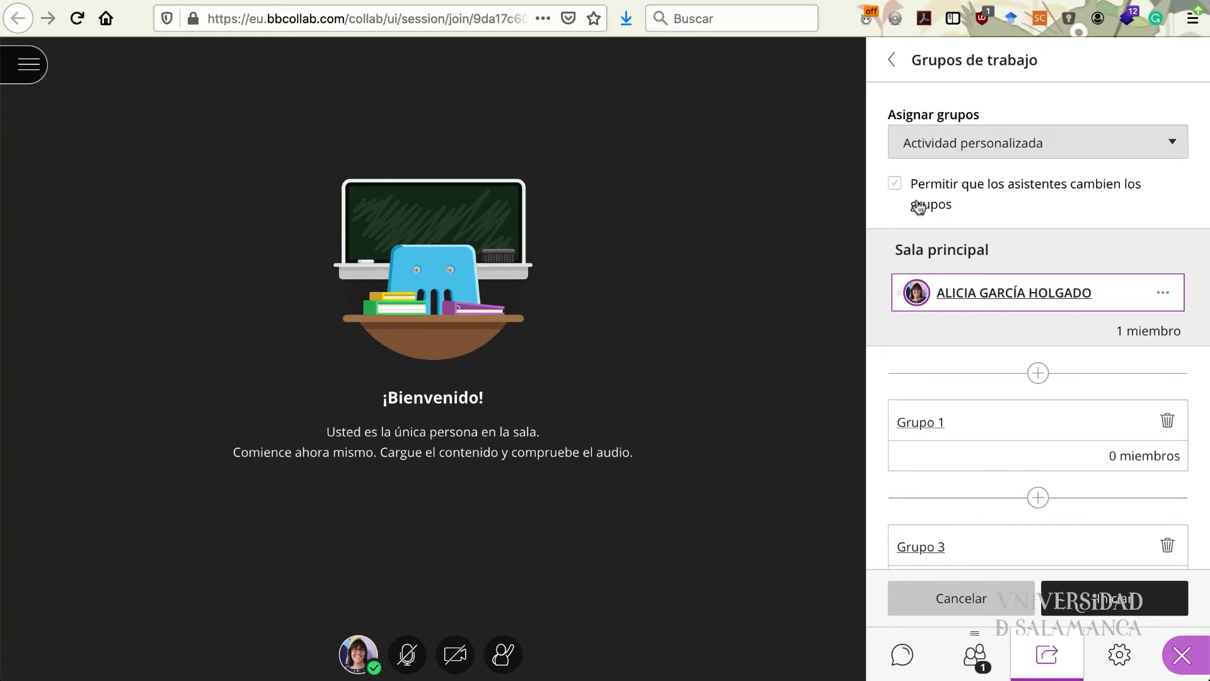
# Turn on the option that lets attendees switch groups, look over the group list, and turn the option off again
pyautogui.click(896, 185)
pyautogui.click(895, 185)
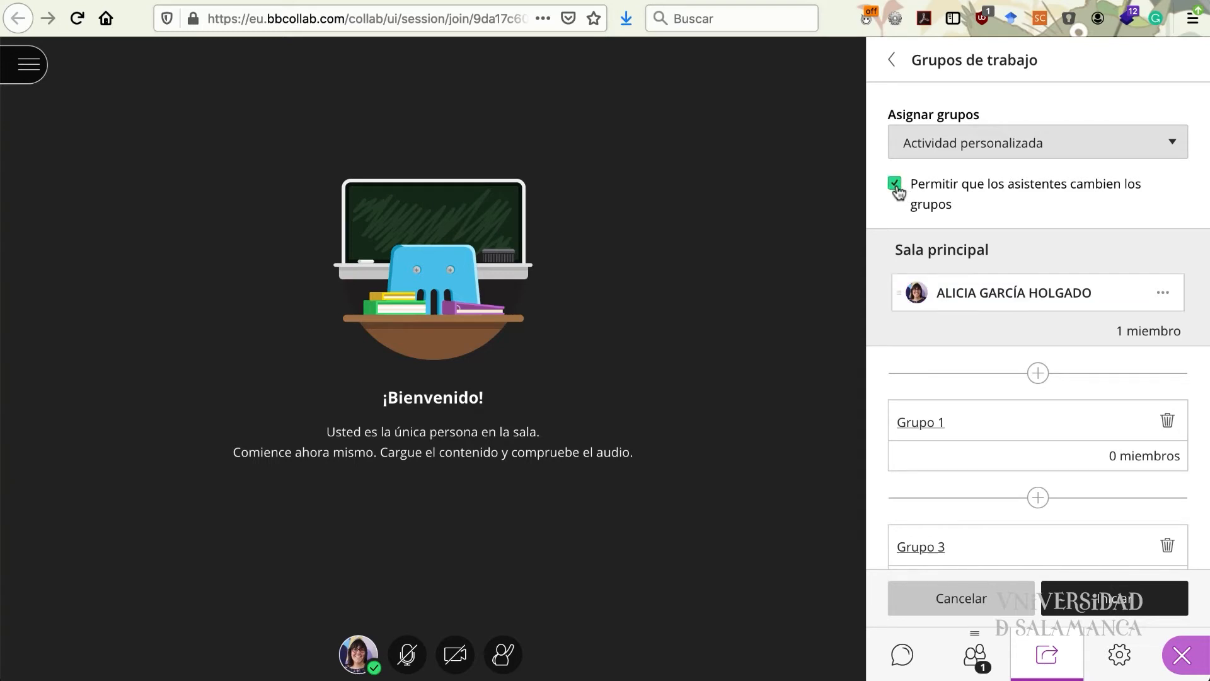
pyautogui.scroll(-2, 1041, 375)
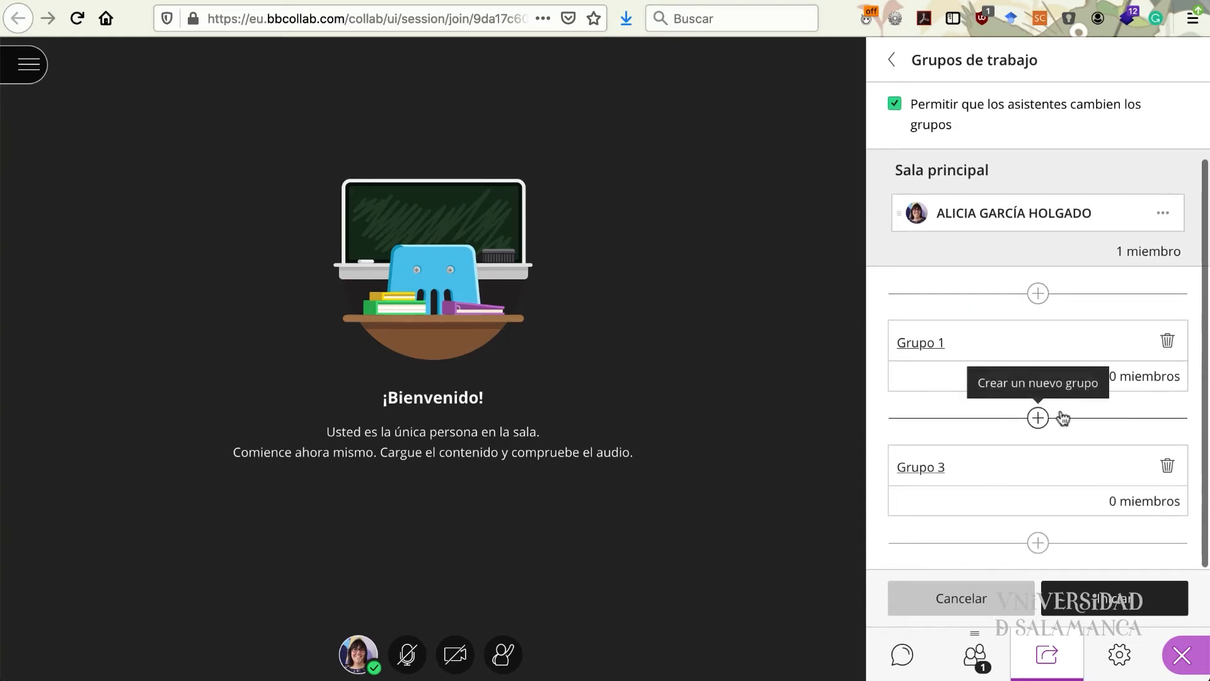
pyautogui.scroll(2, 1060, 395)
pyautogui.scroll(-2, 1060, 394)
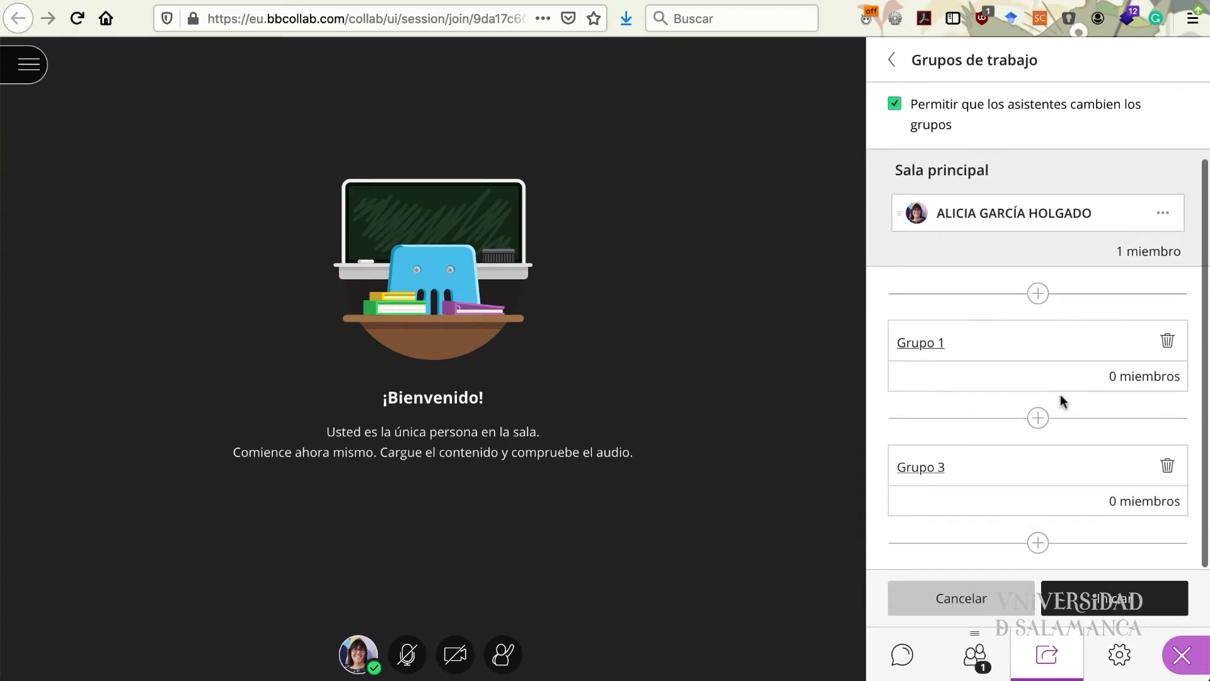
pyautogui.scroll(2, 1061, 395)
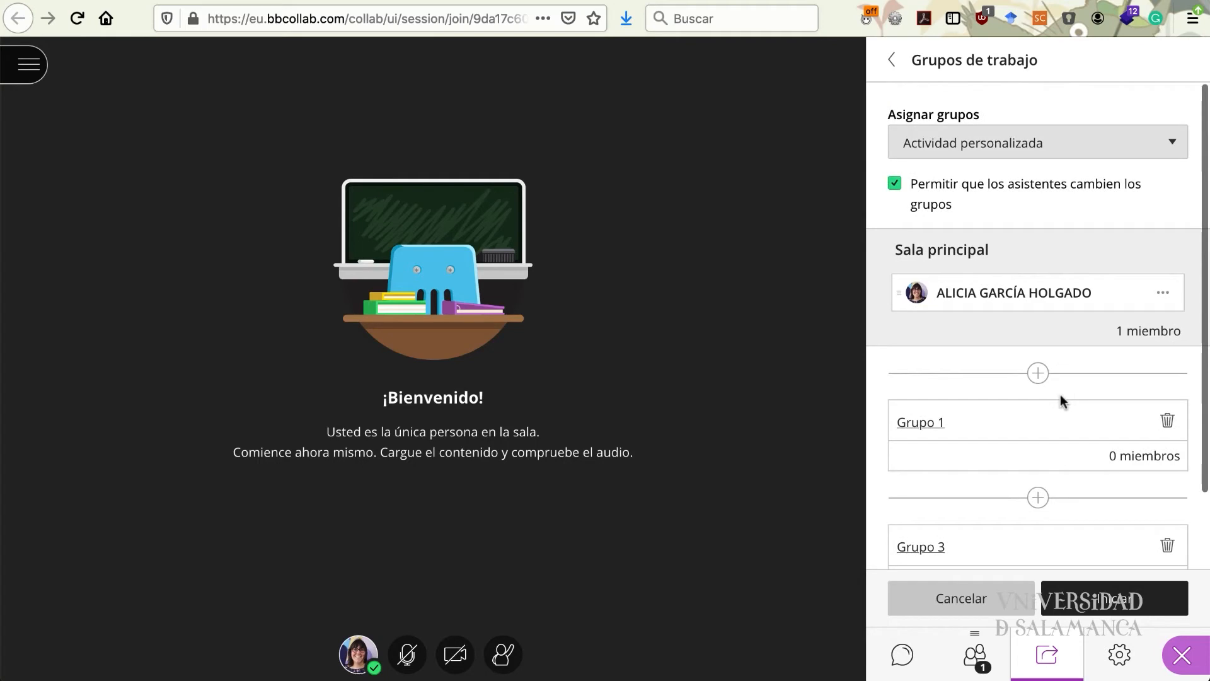
pyautogui.click(893, 184)
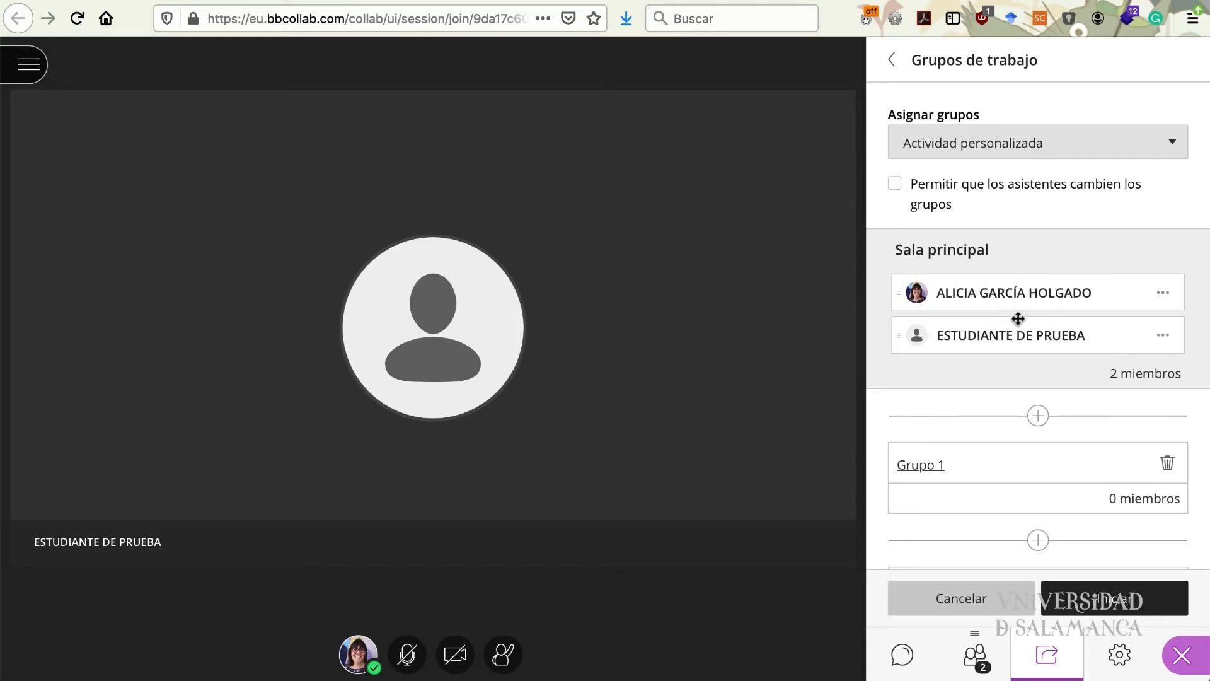
# Assign the test student from Sala principal to Grupo 1 and start the breakout groups
pyautogui.scroll(-2, 1018, 318)
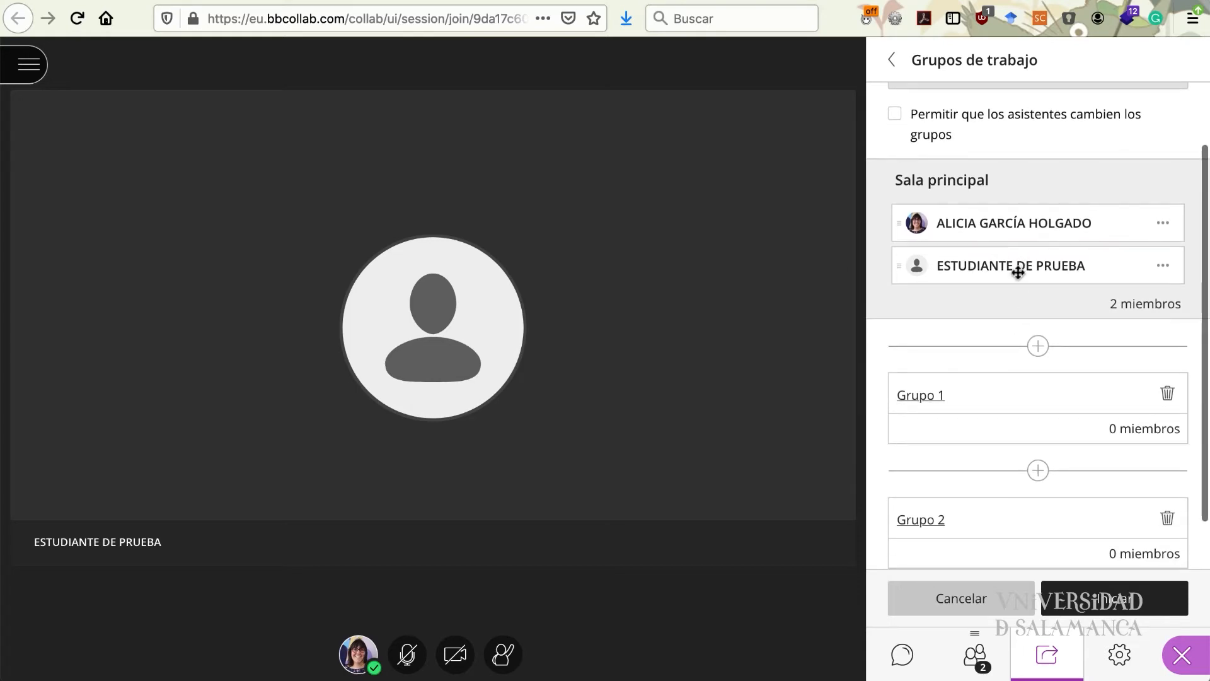
pyautogui.moveTo(1019, 269); pyautogui.dragTo(1019, 332)
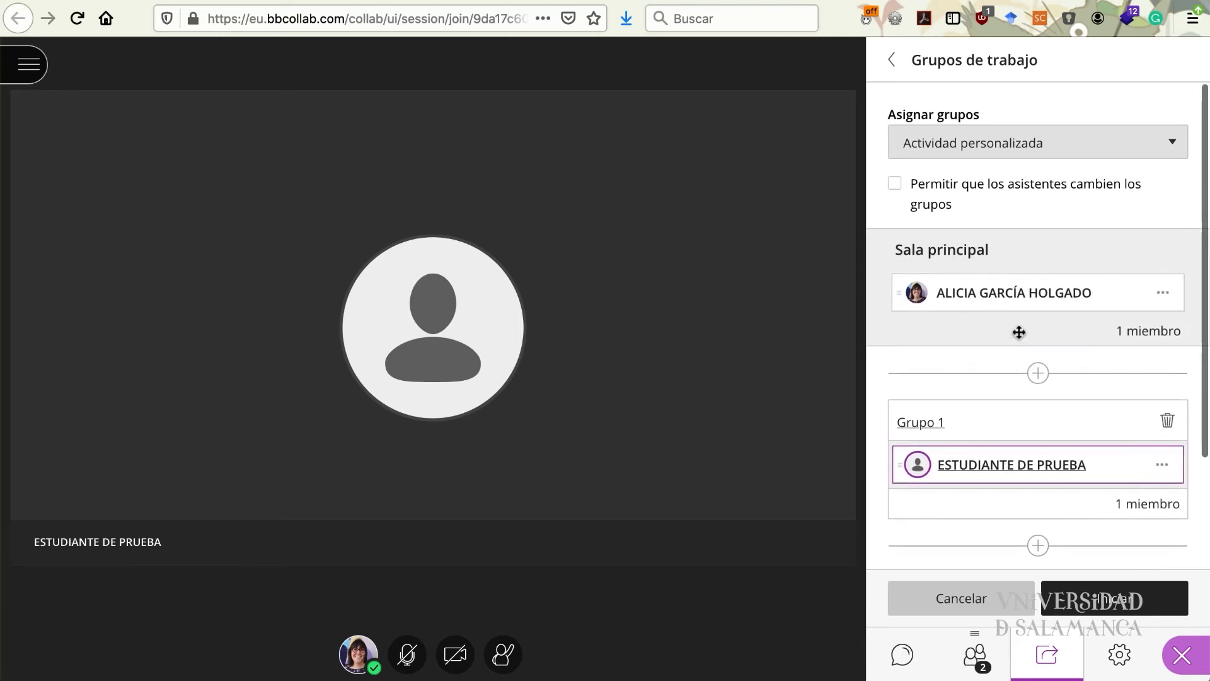
pyautogui.scroll(-2, 1019, 332)
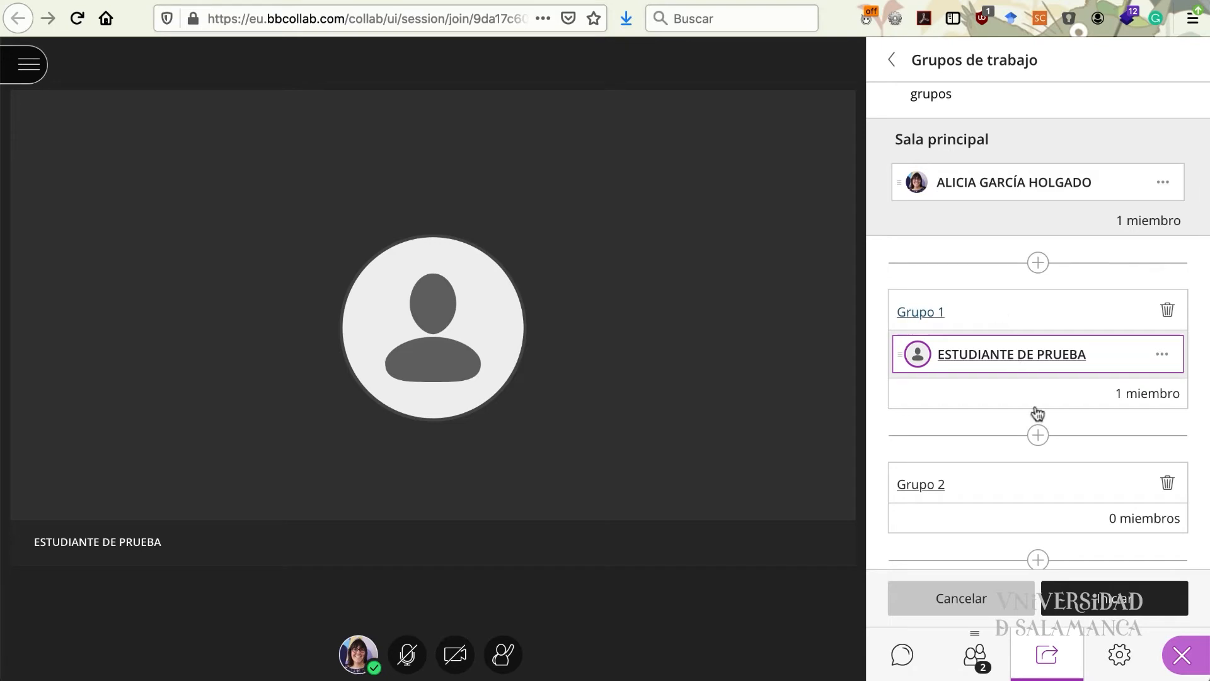
pyautogui.scroll(2, 1047, 449)
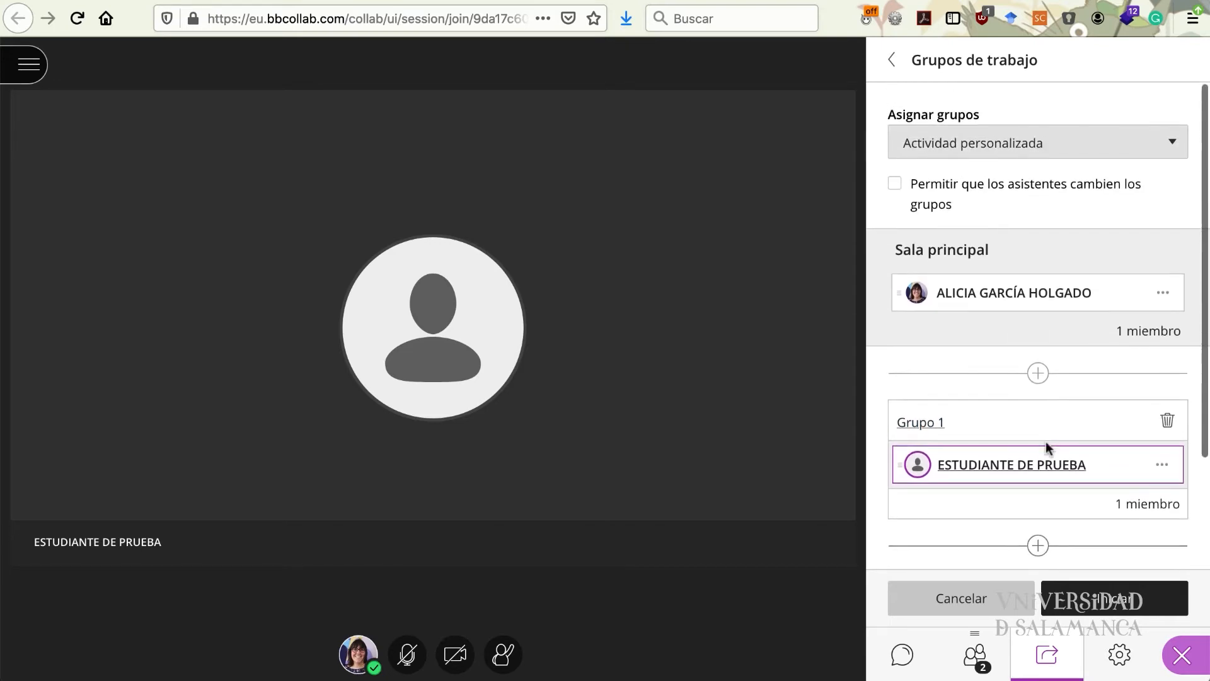
pyautogui.click(1097, 605)
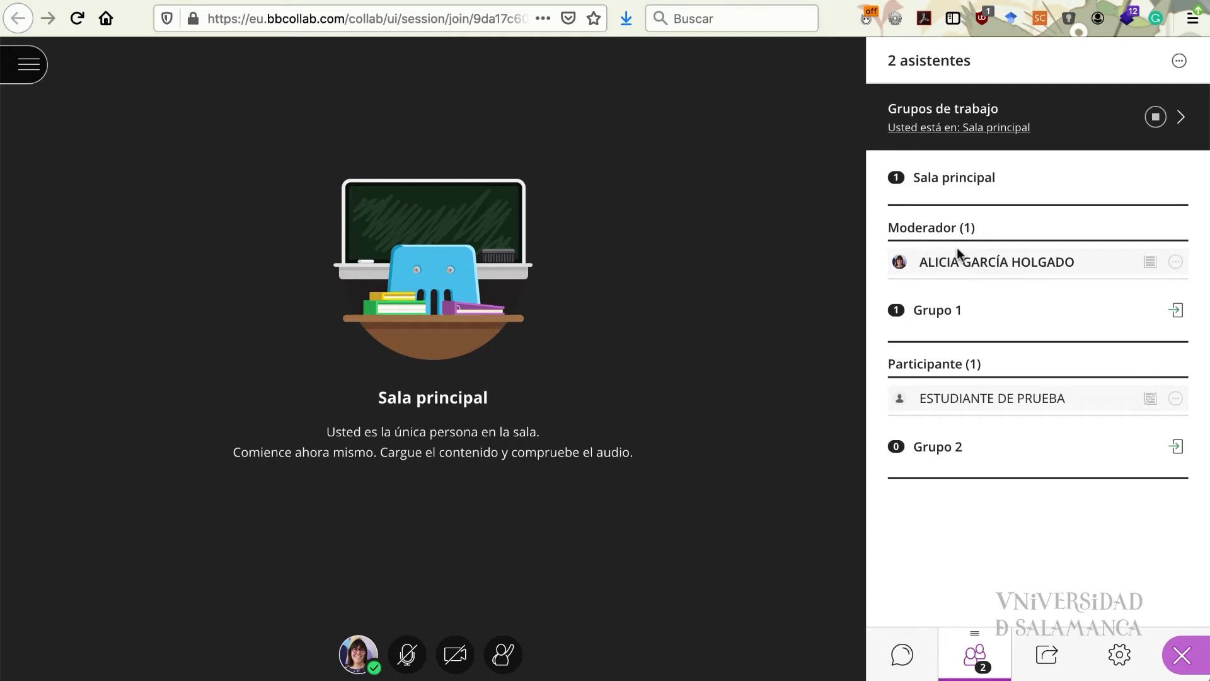
# Join Grupo 1 as moderator and share a blank whiteboard with the group
pyautogui.click(1173, 313)
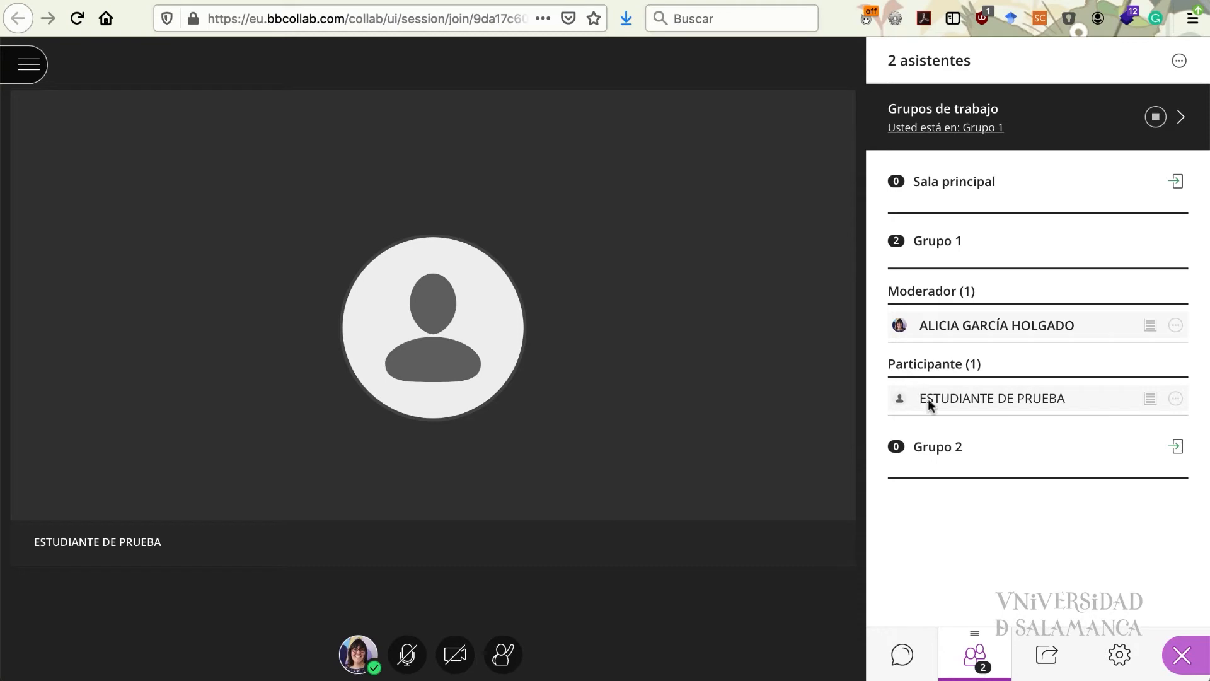
pyautogui.click(1043, 669)
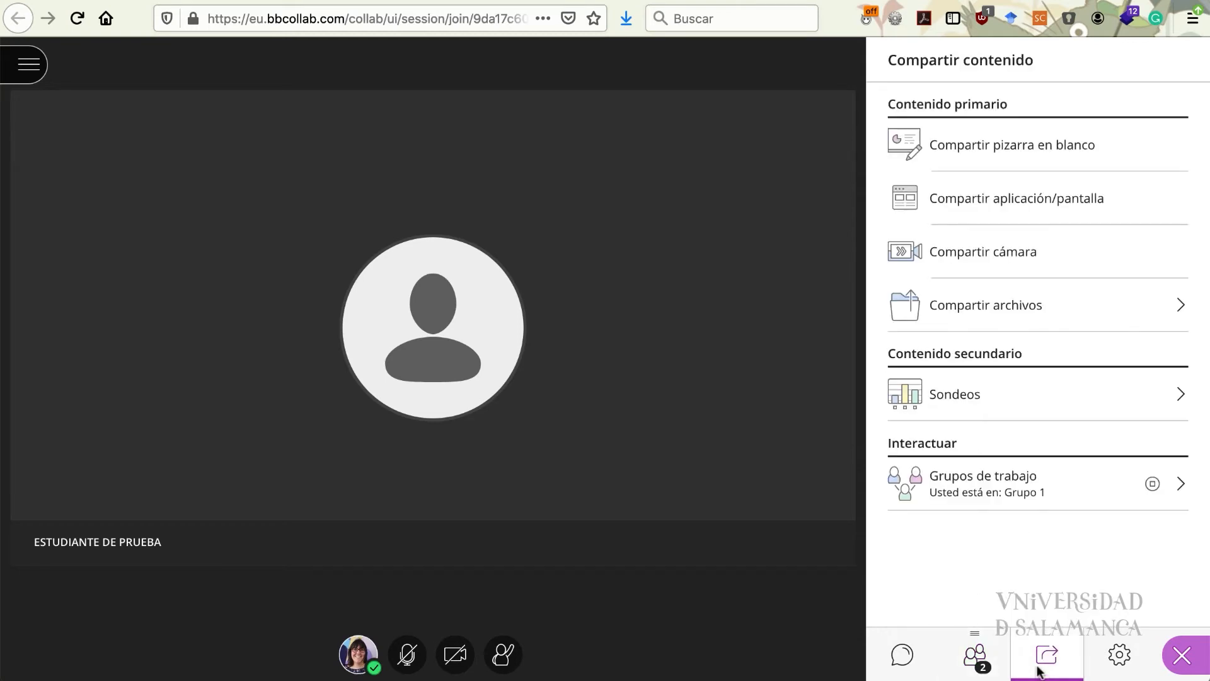
pyautogui.click(1005, 144)
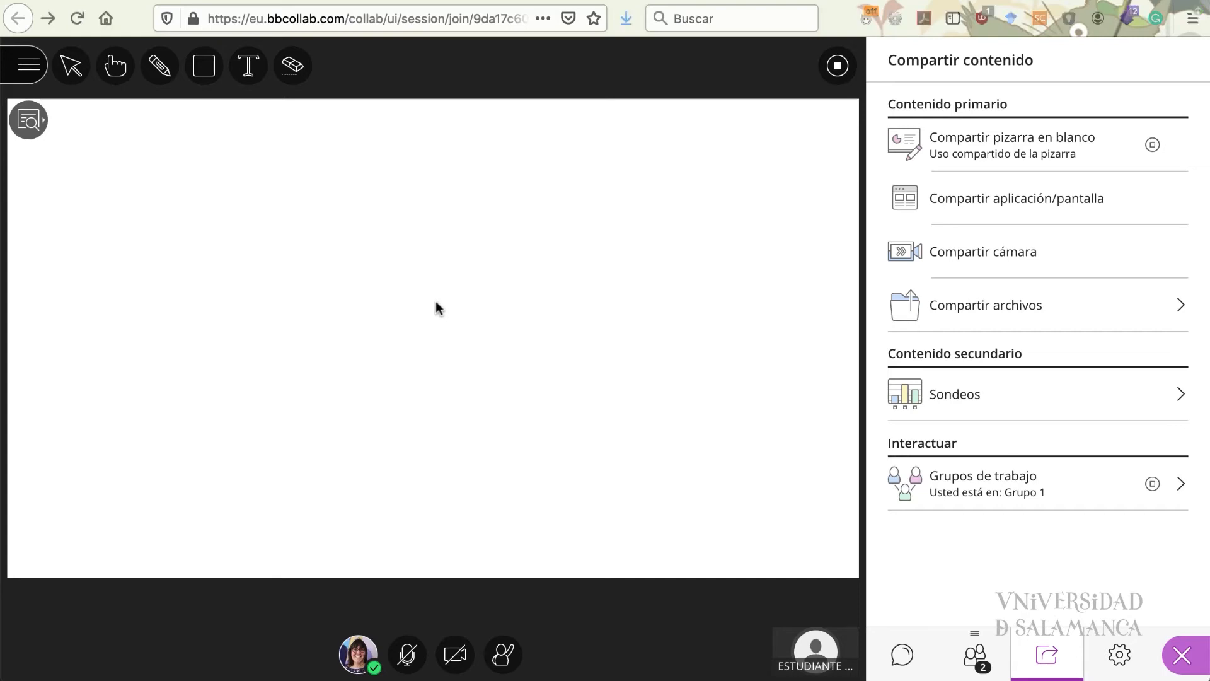
# Switch to the test student's browser, draw a freehand pencil curve on the shared whiteboard, and return to the moderator's browser
pyautogui.press('super+Tab')
pyautogui.press('super+Tab')
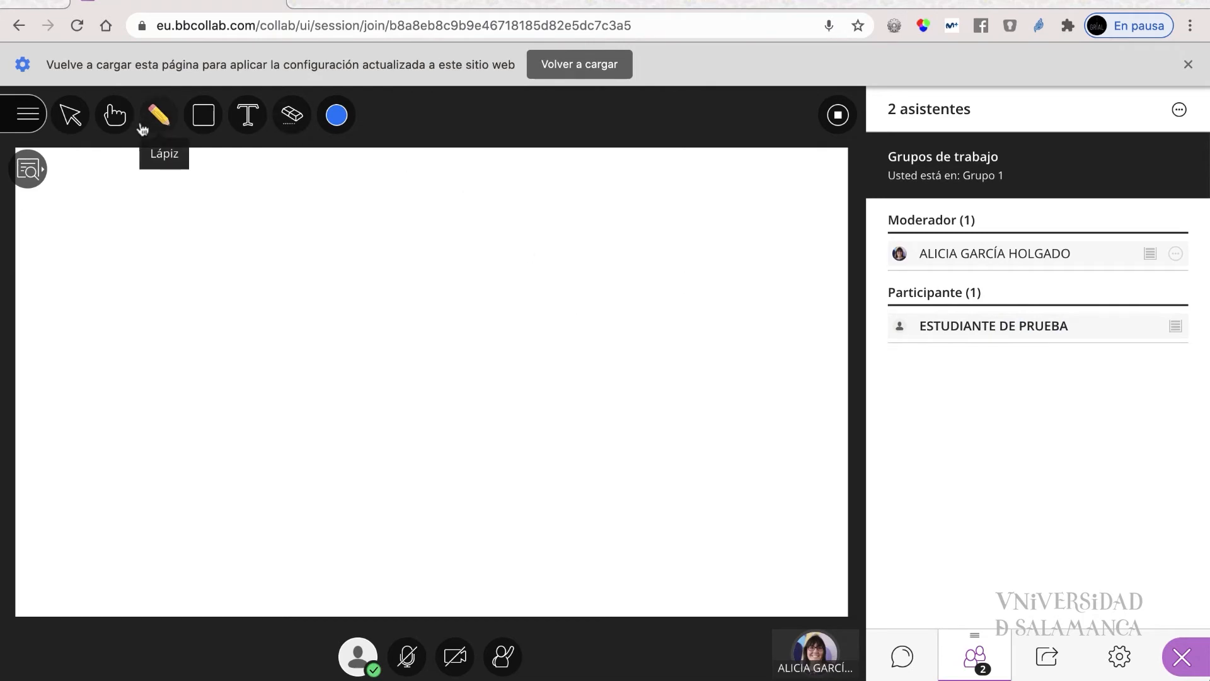
pyautogui.click(159, 118)
pyautogui.moveTo(397, 216)
pyautogui.mouseDown()
pyautogui.moveTo(287, 220)
pyautogui.moveTo(498, 358)
pyautogui.moveTo(547, 482)
pyautogui.mouseUp()
pyautogui.press('super+Tab')
pyautogui.press('super+Tab')
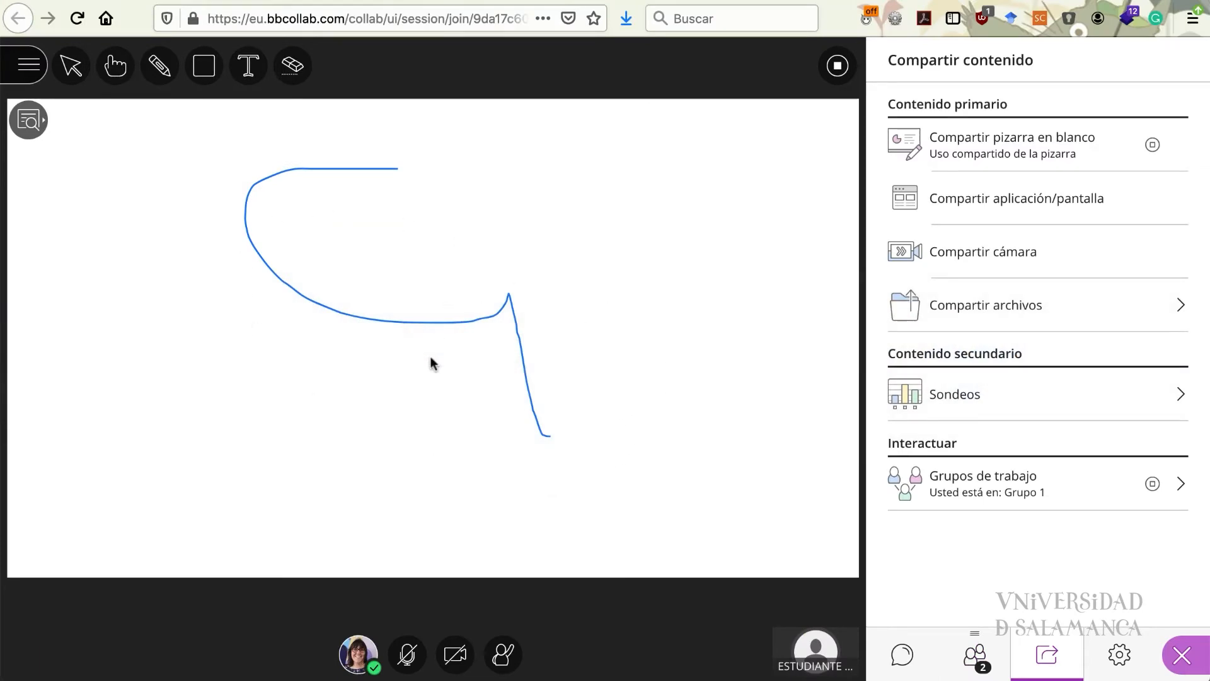
# Move the moderator to Grupo 2 and view the participant options available for the test student in Grupo 1
pyautogui.click(981, 644)
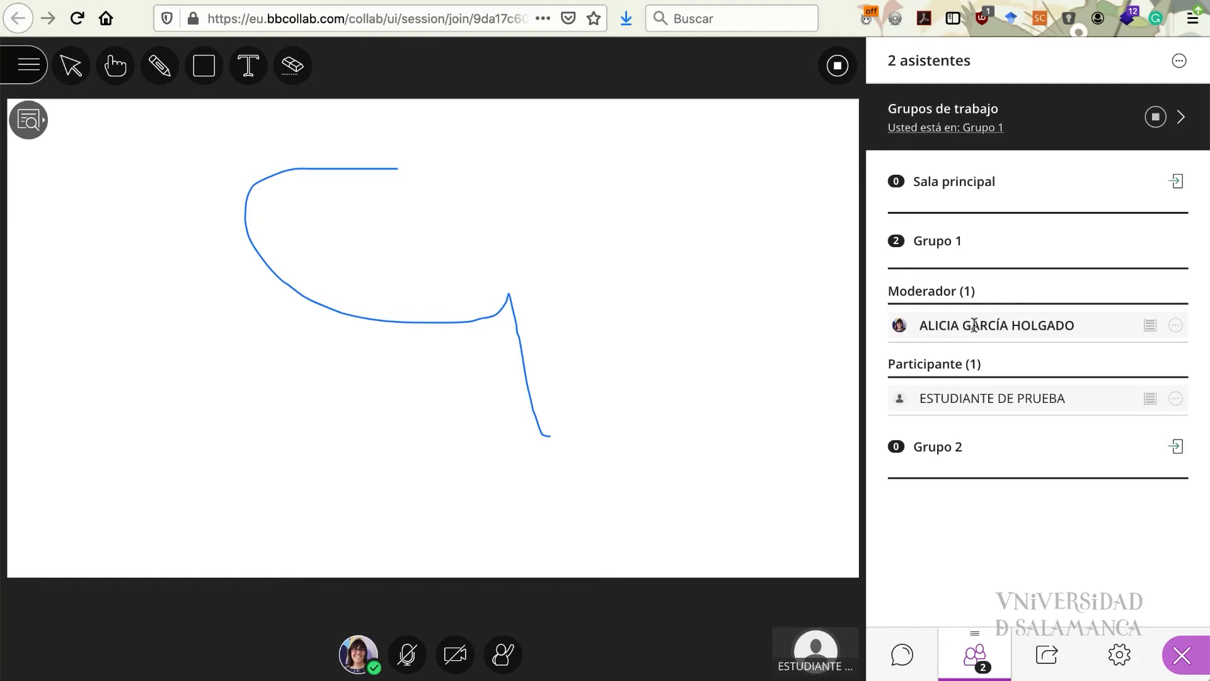
pyautogui.click(1175, 445)
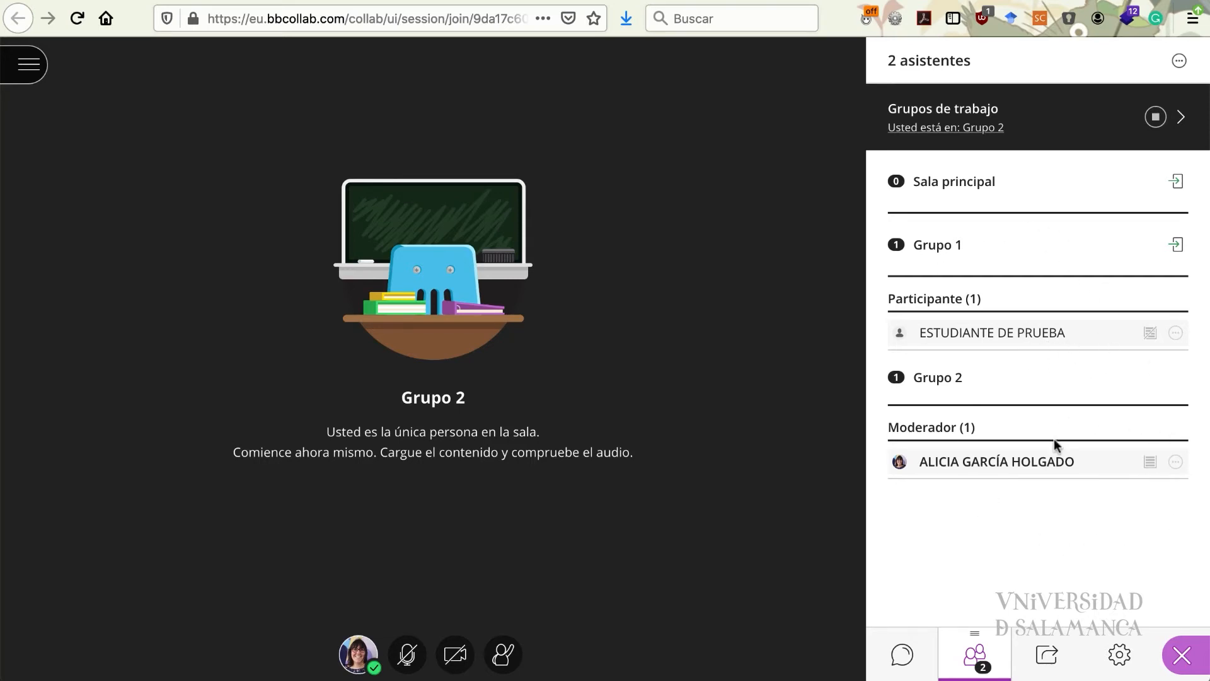
pyautogui.click(1175, 334)
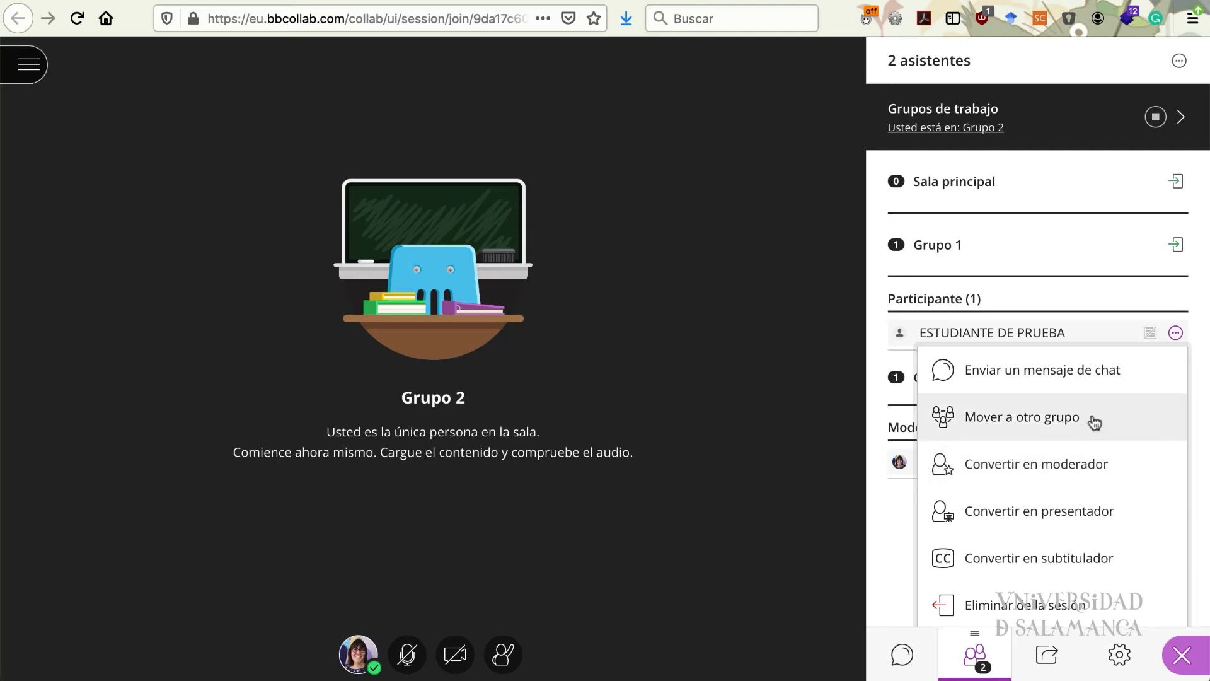
pyautogui.click(1195, 296)
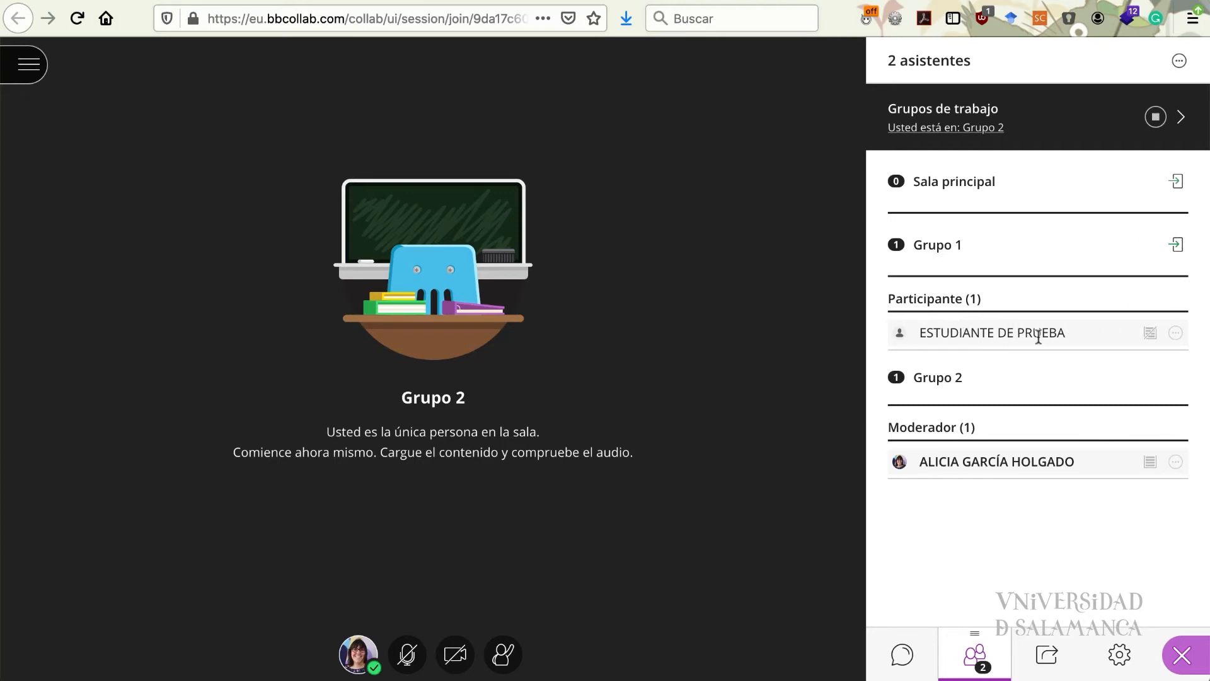
# Allow attendees to switch groups in the running breakout groups and apply the update
pyautogui.click(1182, 119)
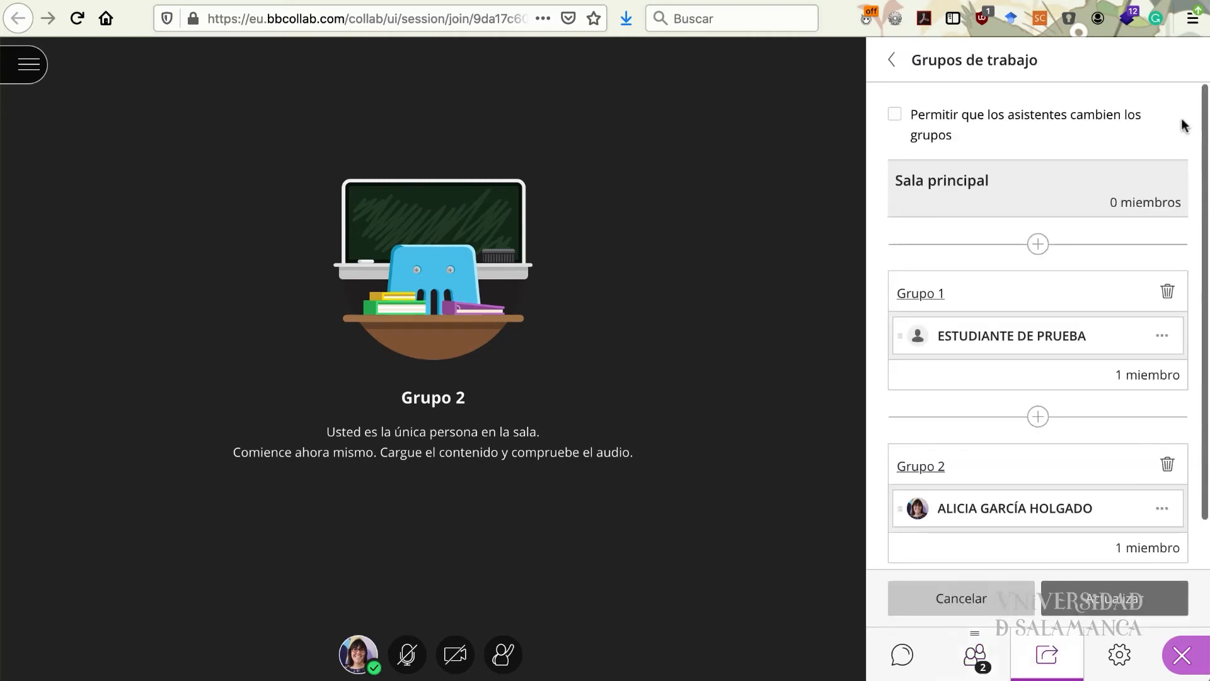
pyautogui.click(895, 115)
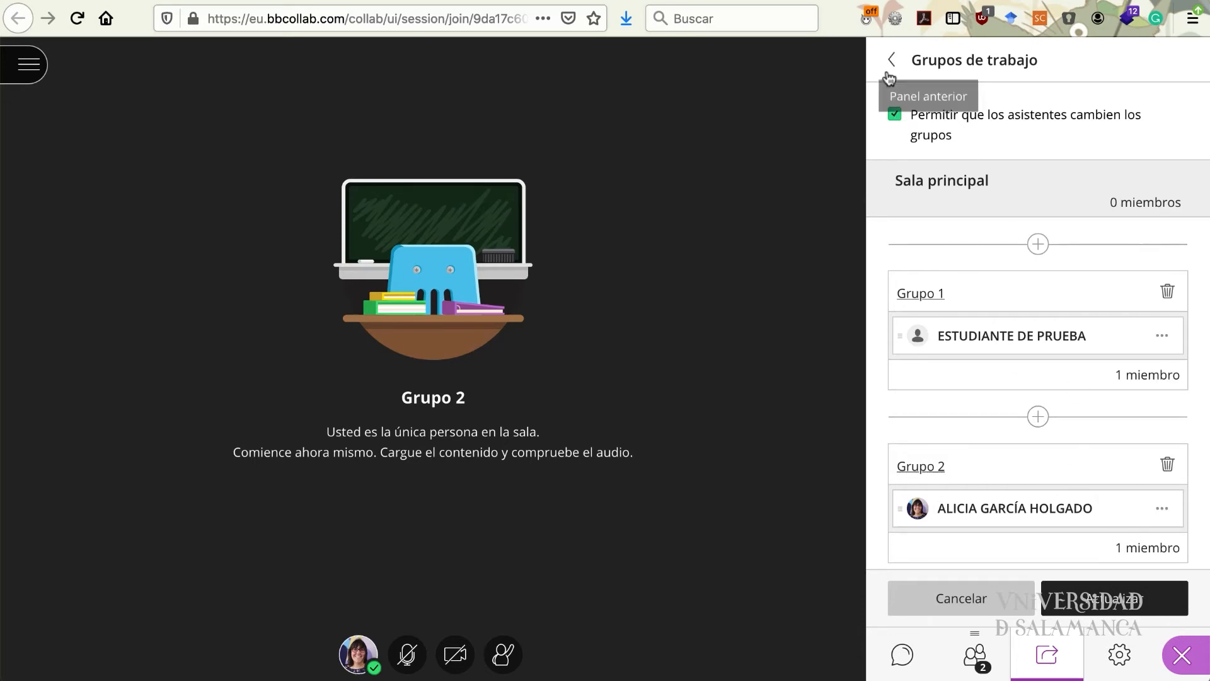
pyautogui.click(1113, 601)
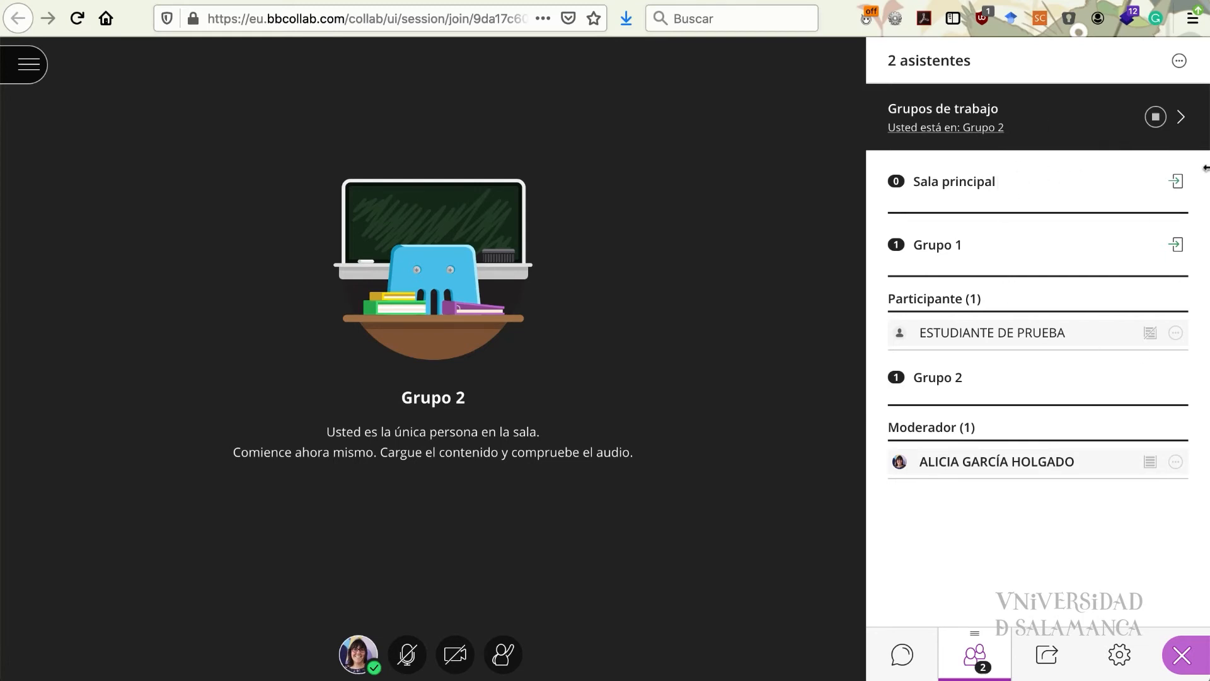
# Review the settings and member assignments of the running breakout groups, and end the groups
pyautogui.click(1183, 120)
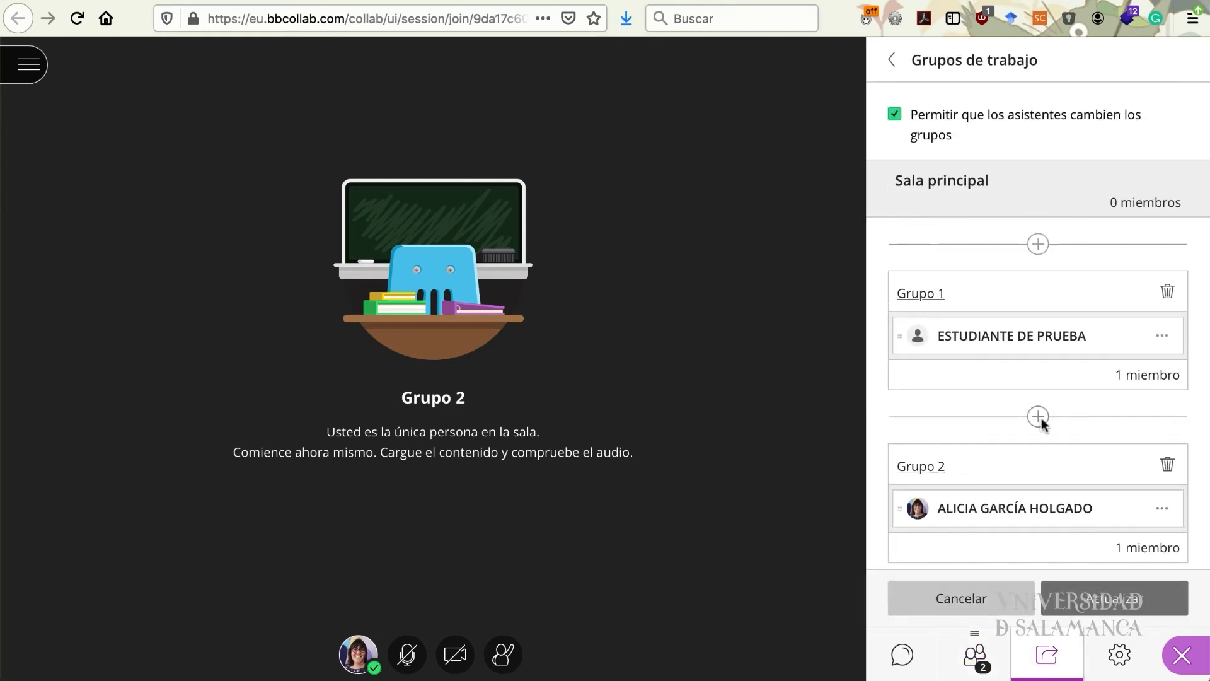
pyautogui.scroll(-2, 1006, 435)
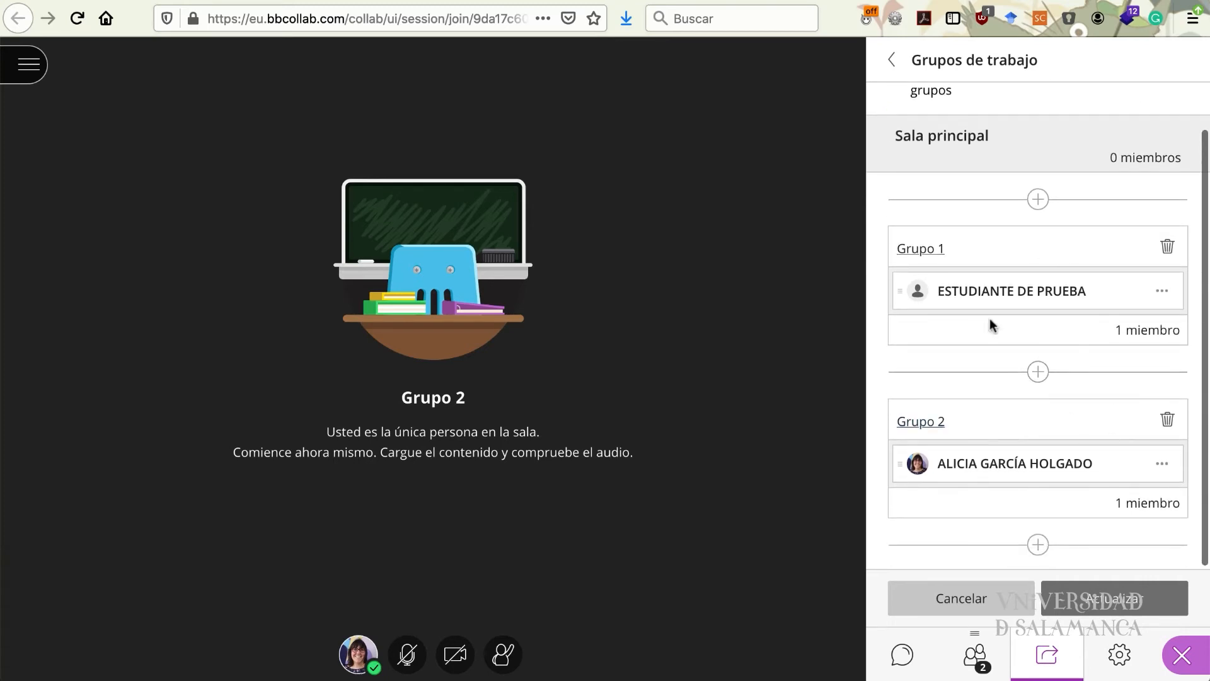
pyautogui.scroll(2, 1133, 270)
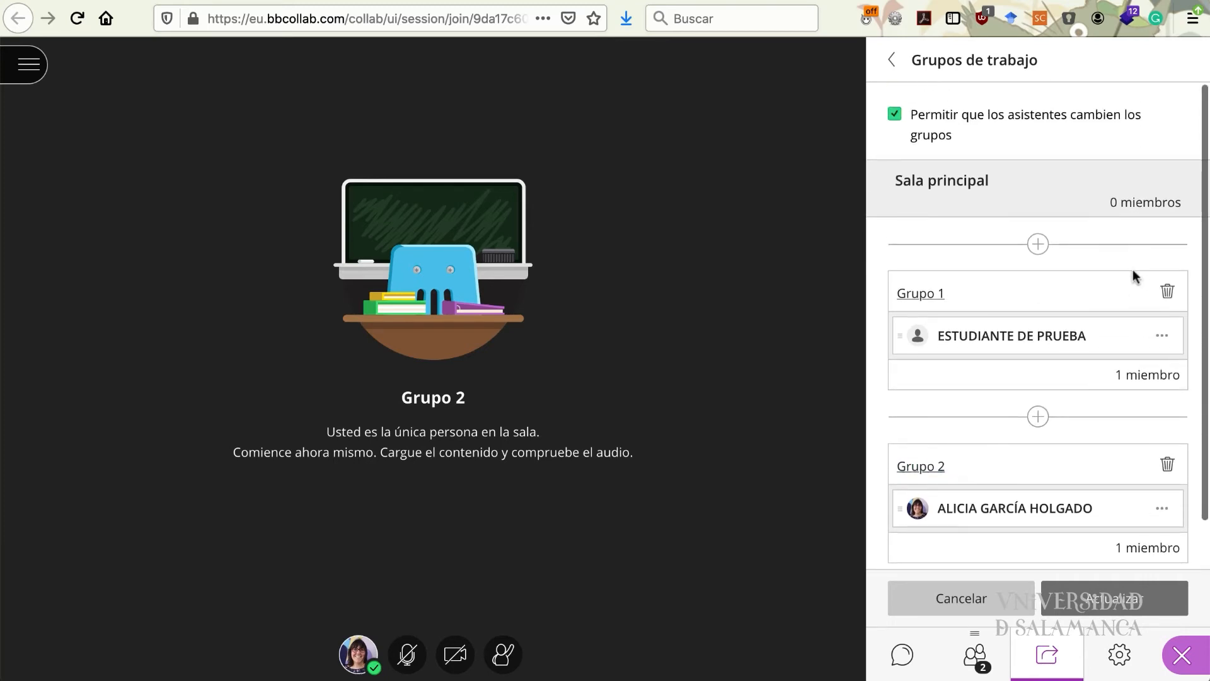
pyautogui.click(892, 62)
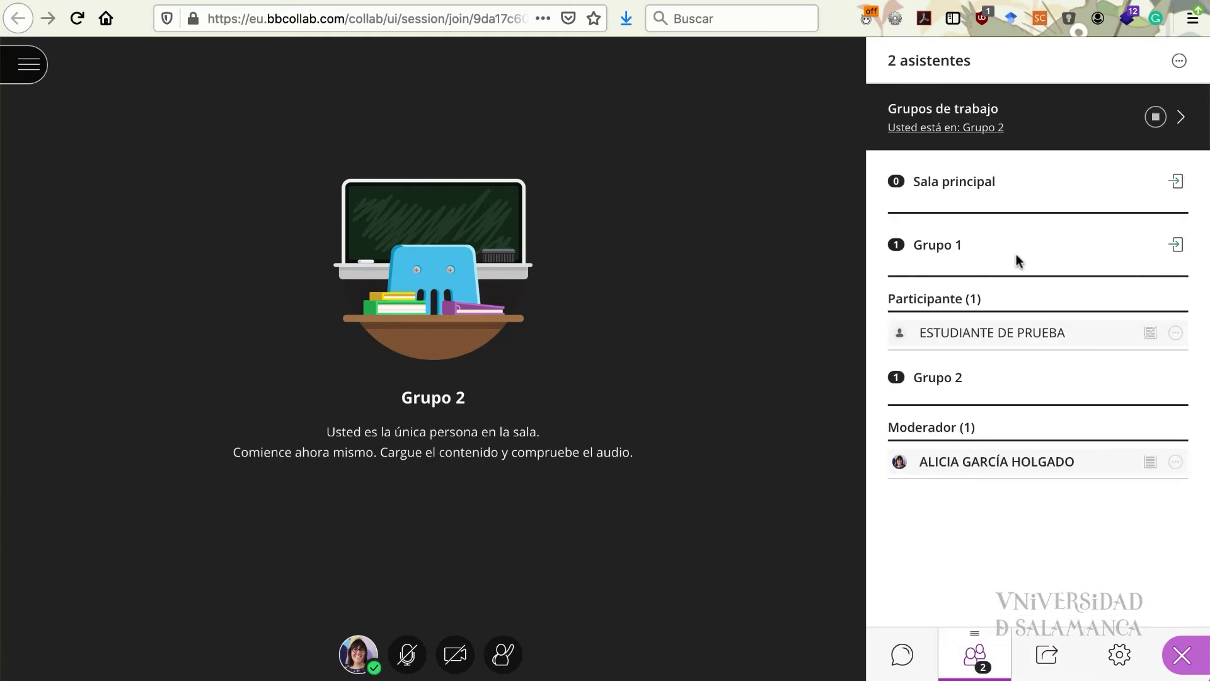
pyautogui.click(1156, 117)
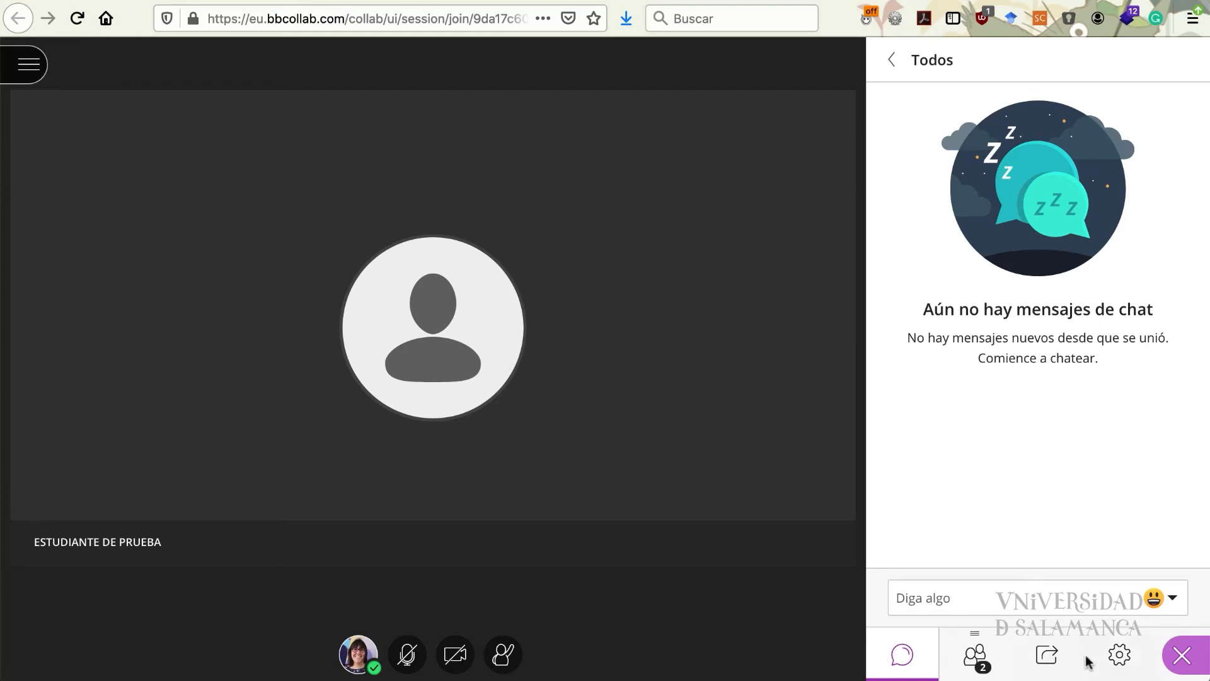
# Examine the moderator's personal audio and video settings and the notification settings for joins, chat messages, closed captions and raised hands
pyautogui.click(1120, 656)
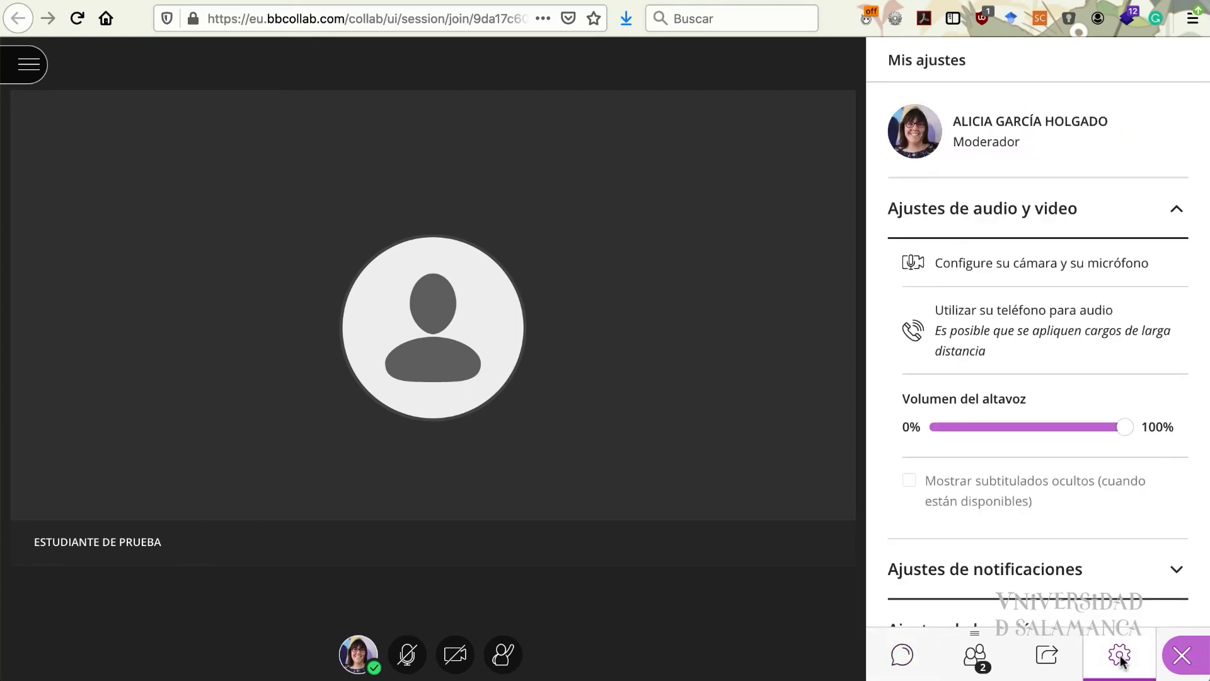
pyautogui.scroll(-3, 1082, 547)
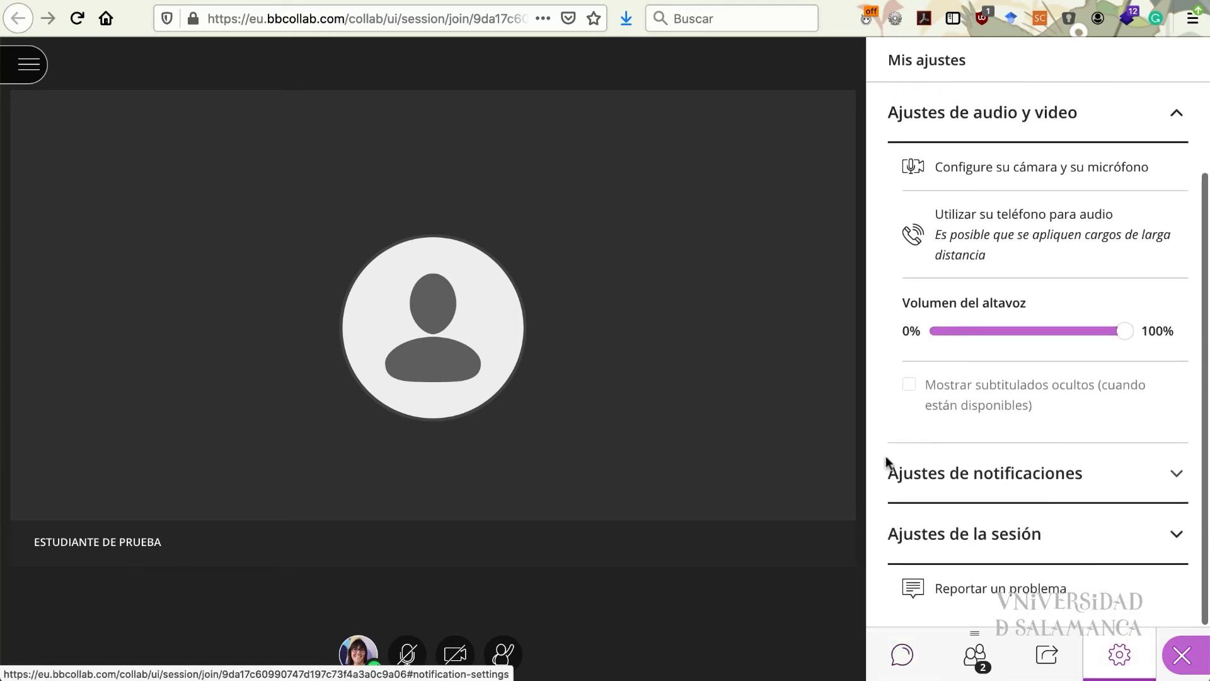
pyautogui.click(1129, 474)
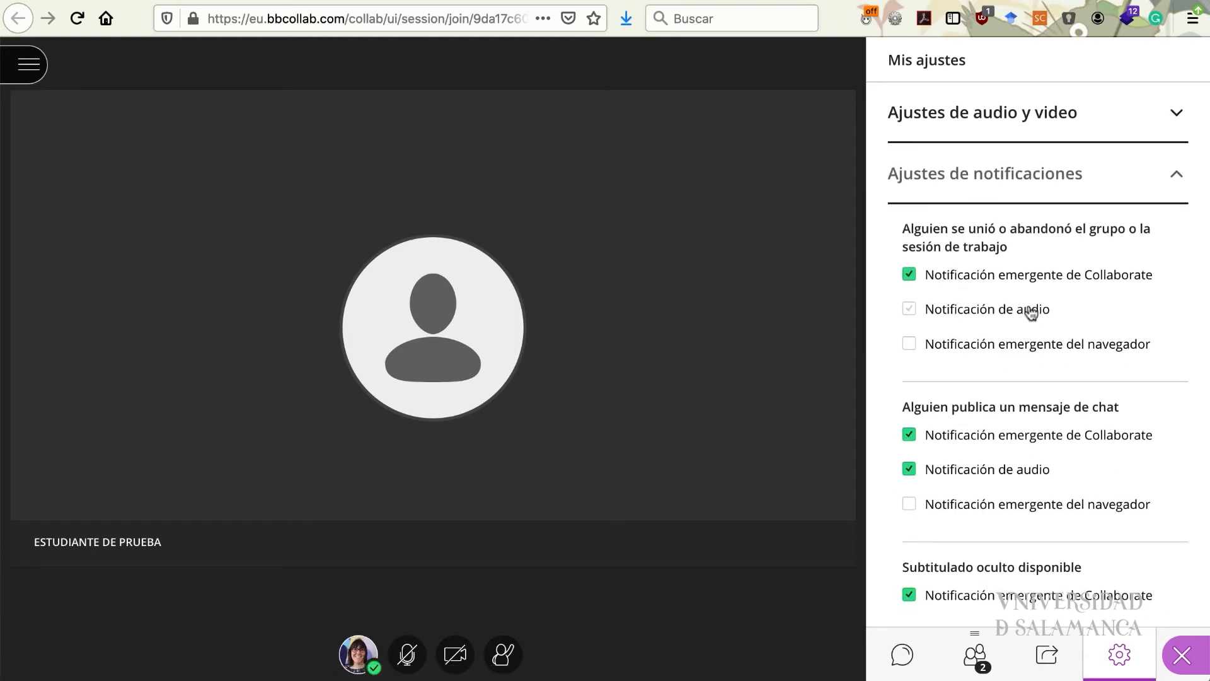
pyautogui.scroll(-2, 995, 357)
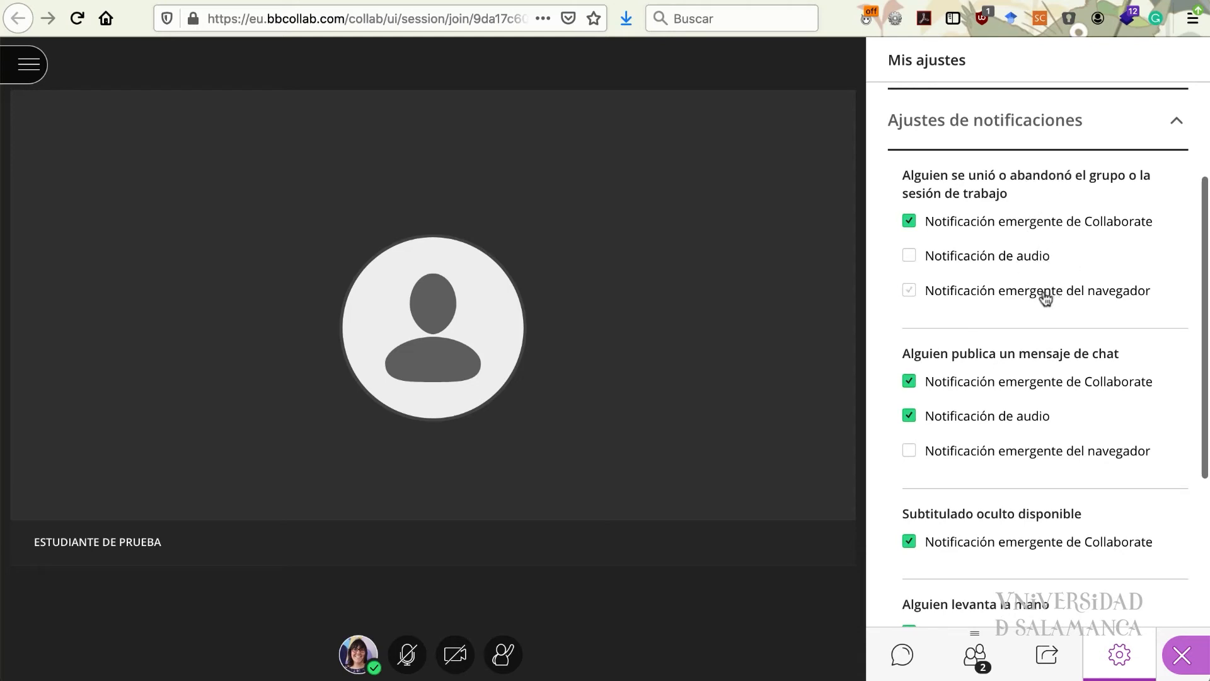
pyautogui.scroll(-2, 1012, 325)
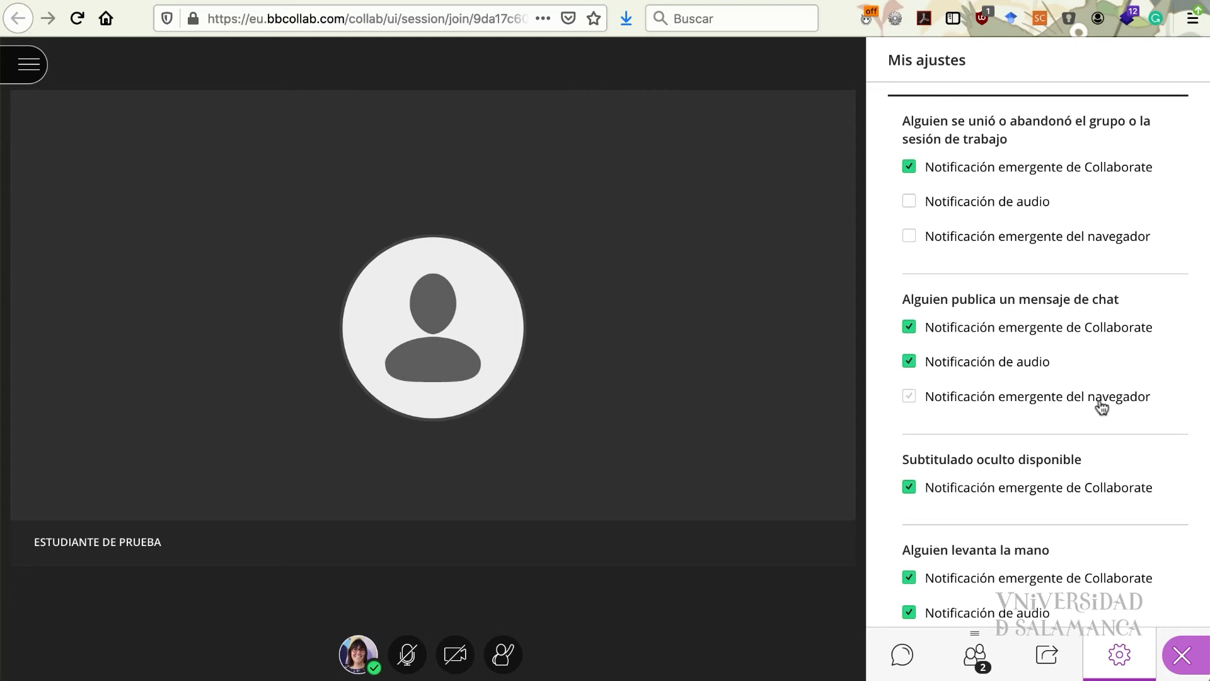
pyautogui.scroll(-3, 1073, 369)
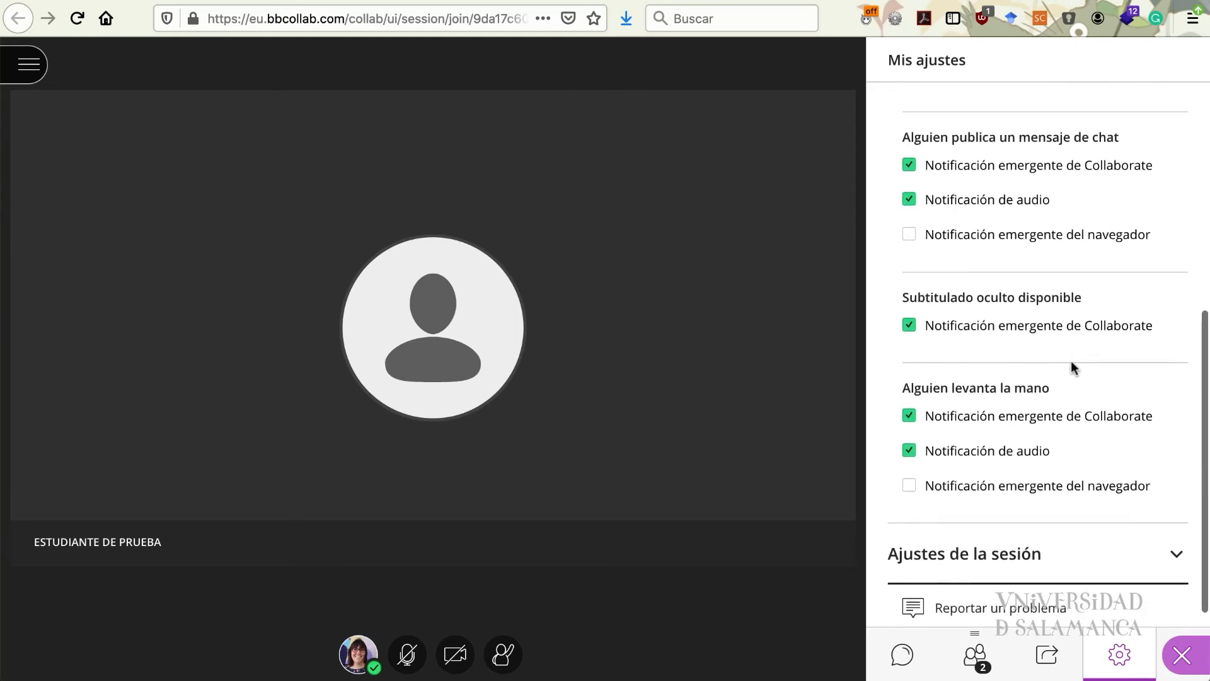
pyautogui.scroll(3, 1072, 361)
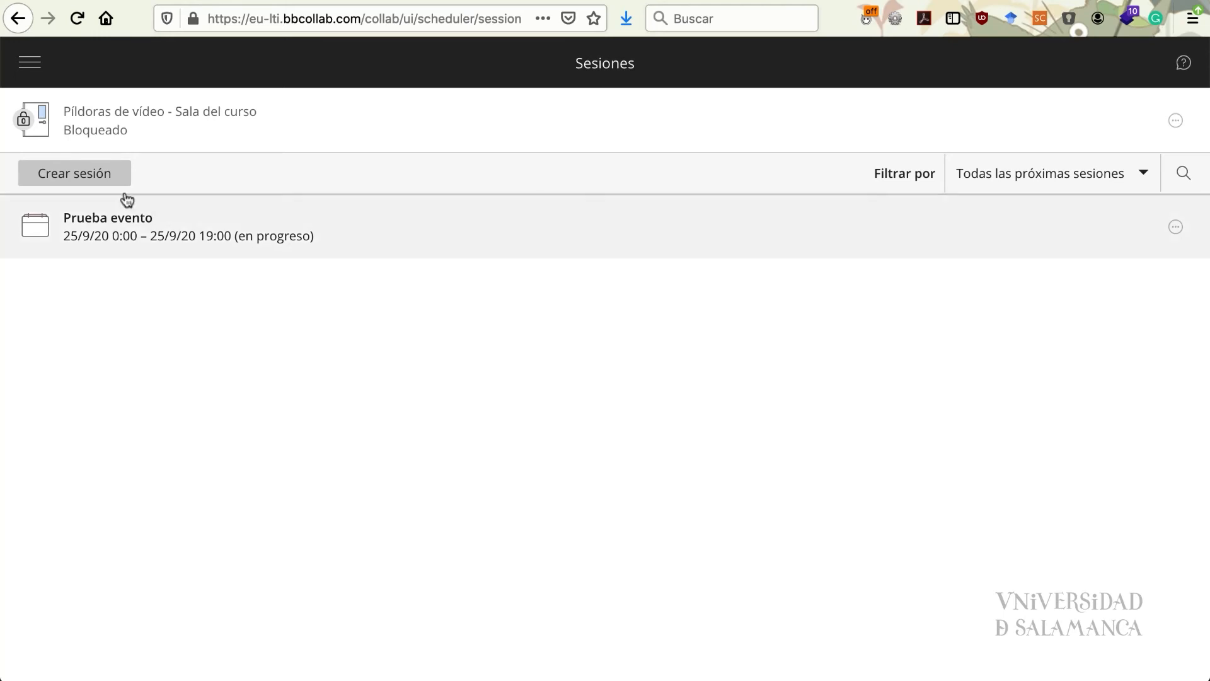
# Go to the session recordings and filter them to the date range 15/9/20 to 25/9/20
pyautogui.click(29, 65)
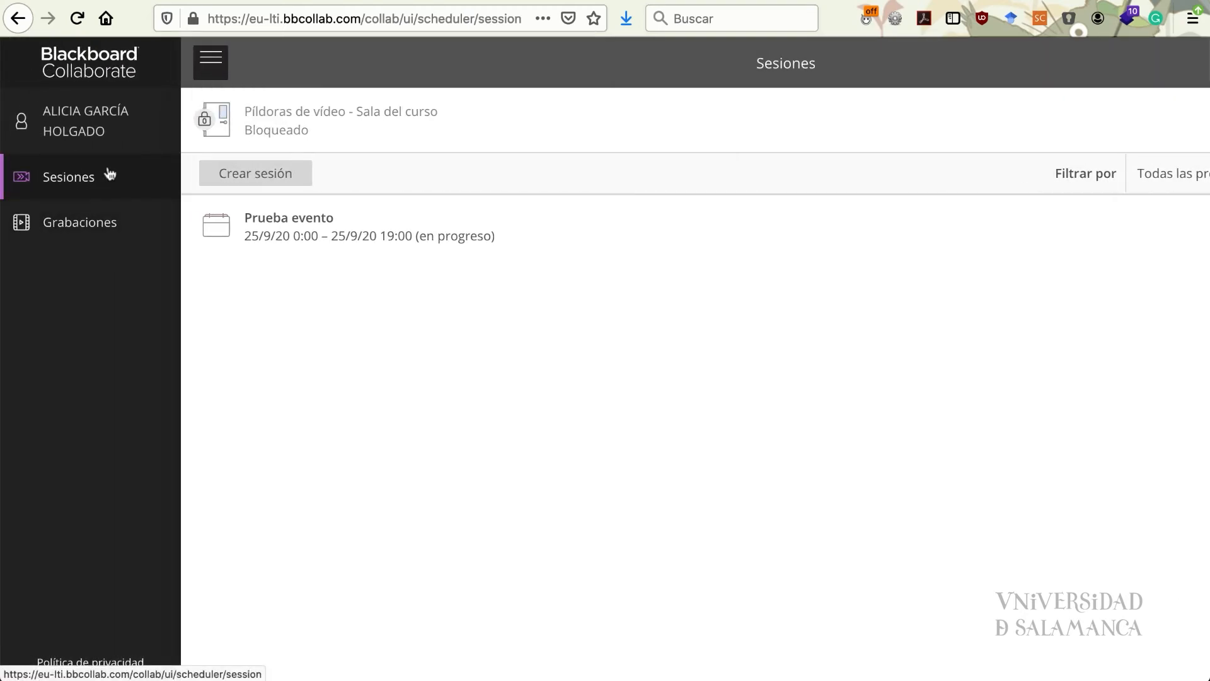
pyautogui.click(99, 234)
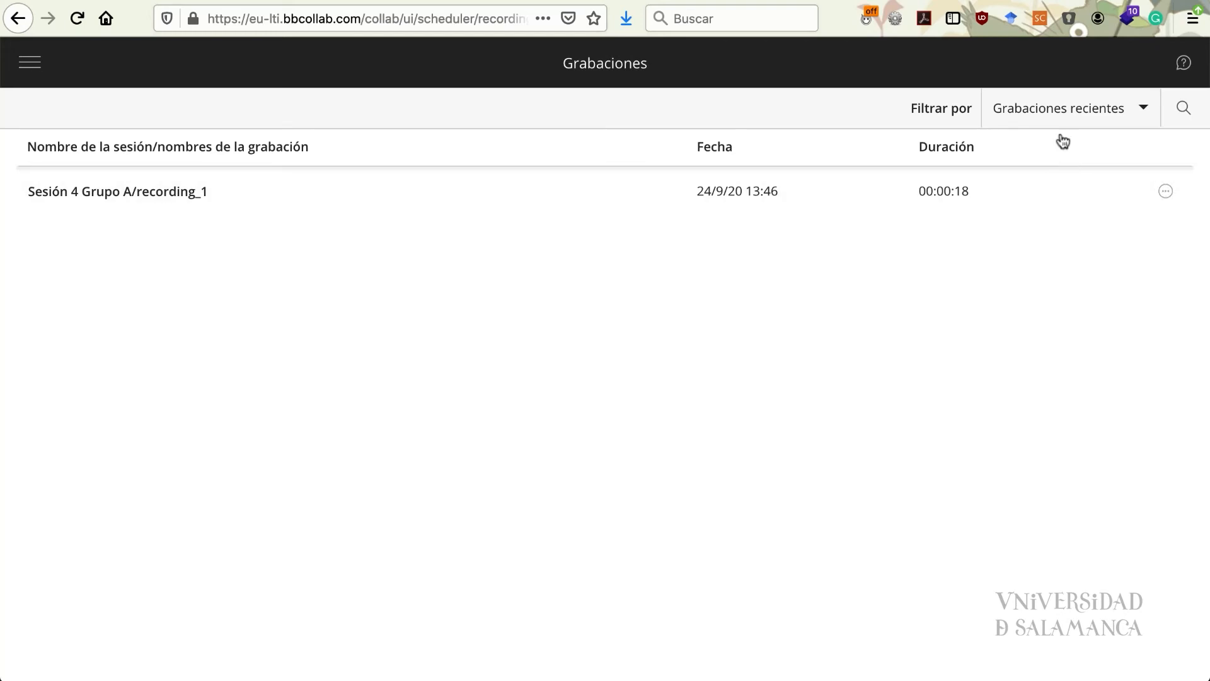
pyautogui.click(1114, 118)
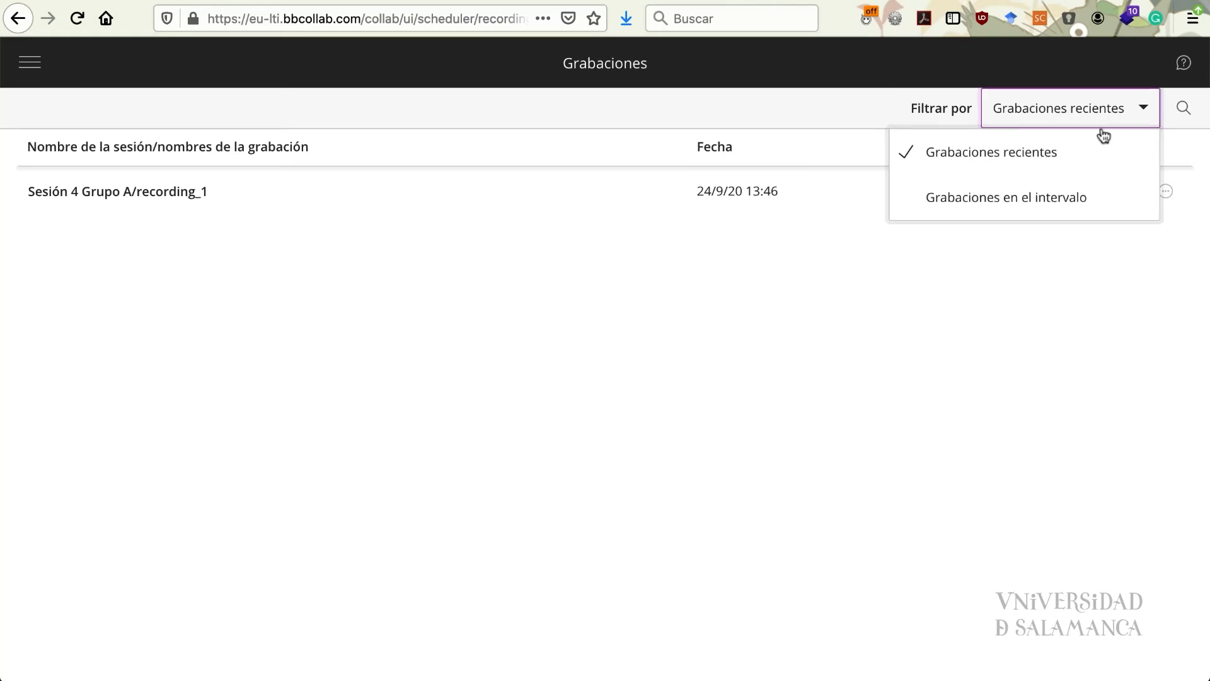
pyautogui.click(1042, 201)
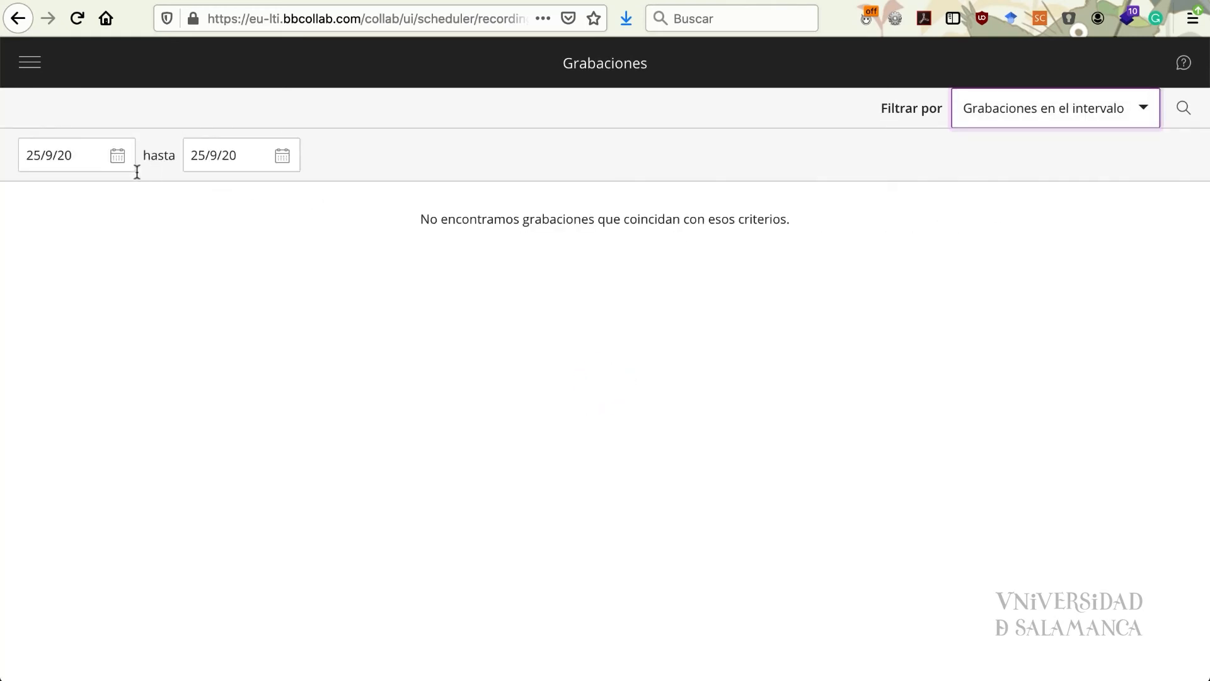
pyautogui.click(116, 156)
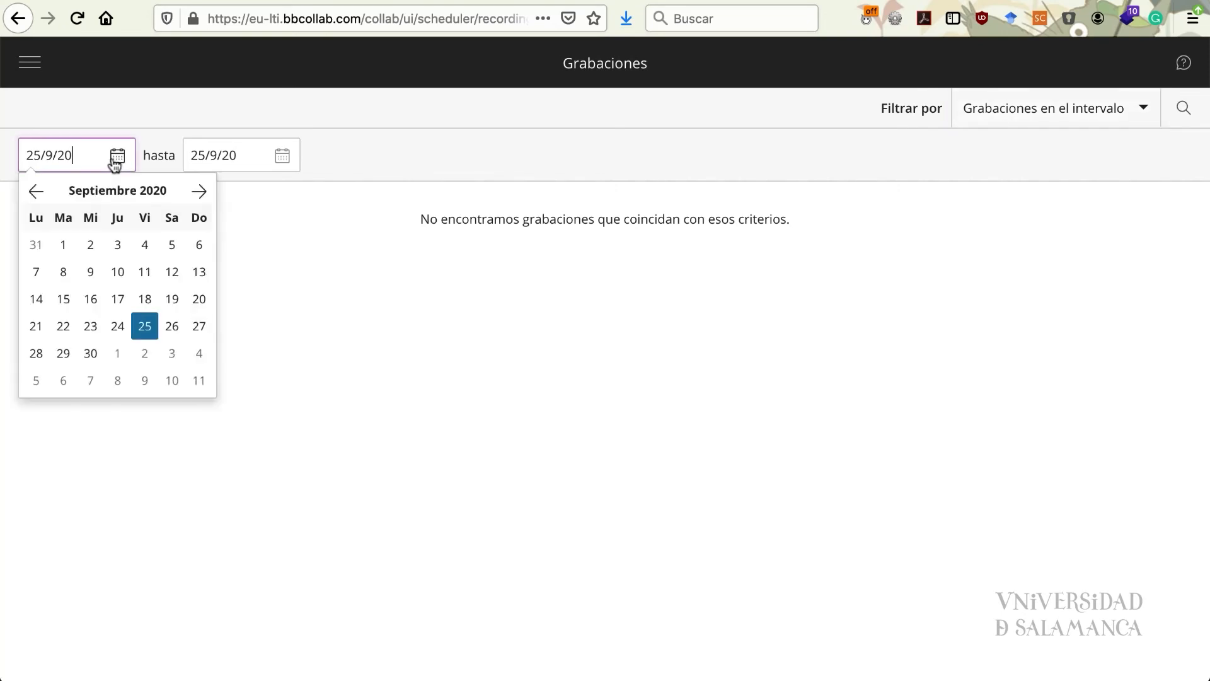
pyautogui.click(60, 299)
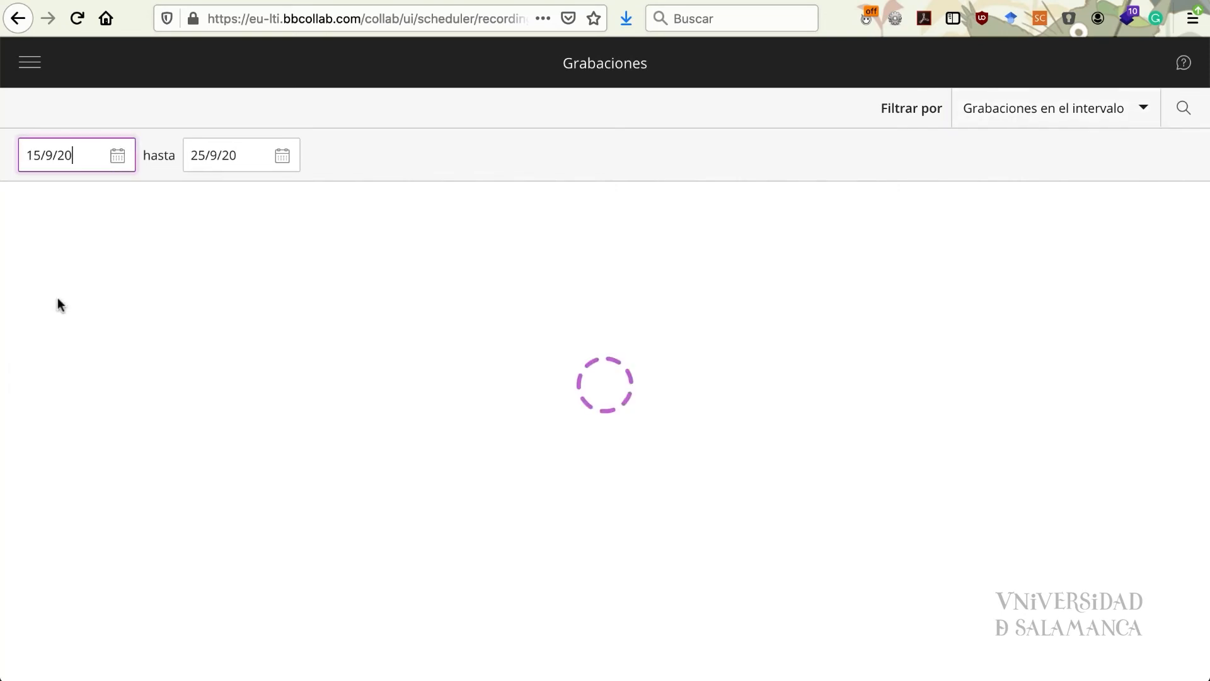
pyautogui.click(404, 294)
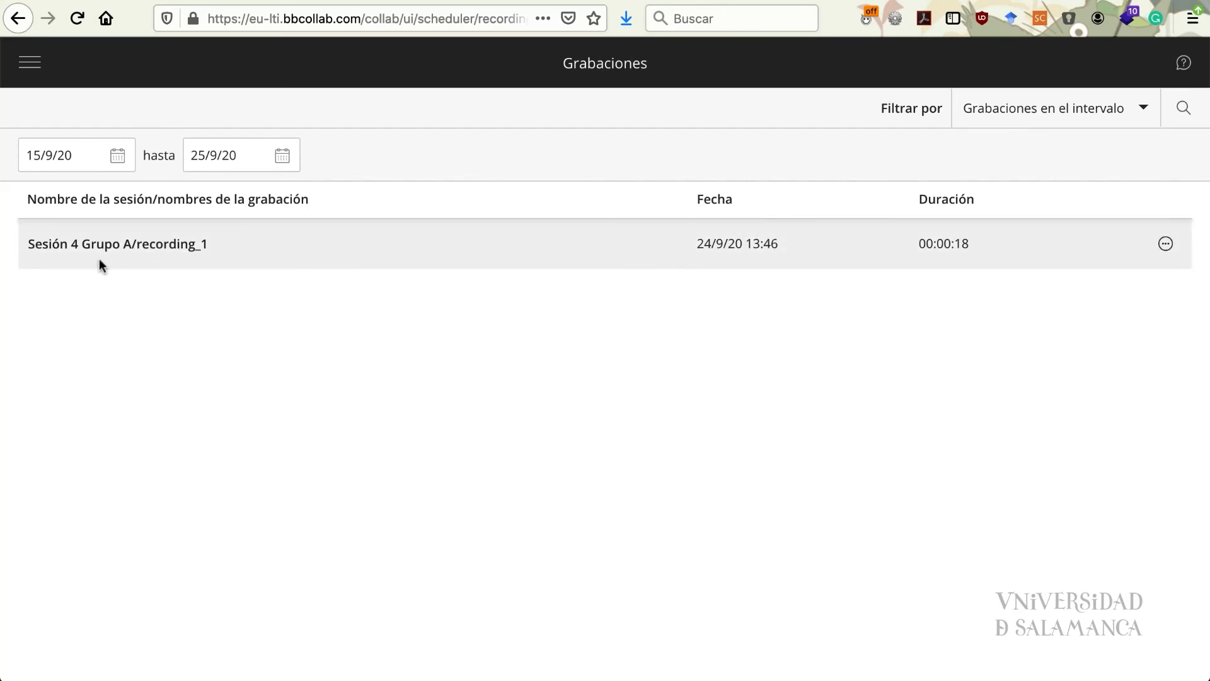
# Review the available options and the name and public access settings of the Sesión 4 Grupo A recording without saving changes
pyautogui.click(1166, 244)
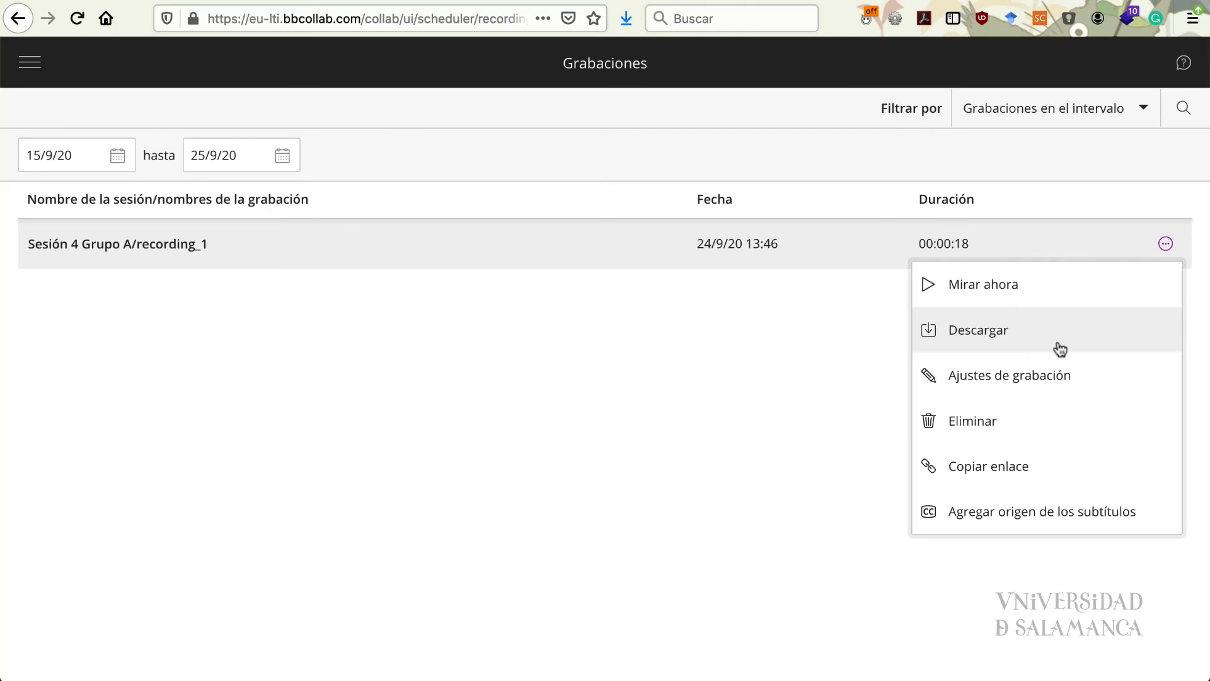
pyautogui.click(987, 378)
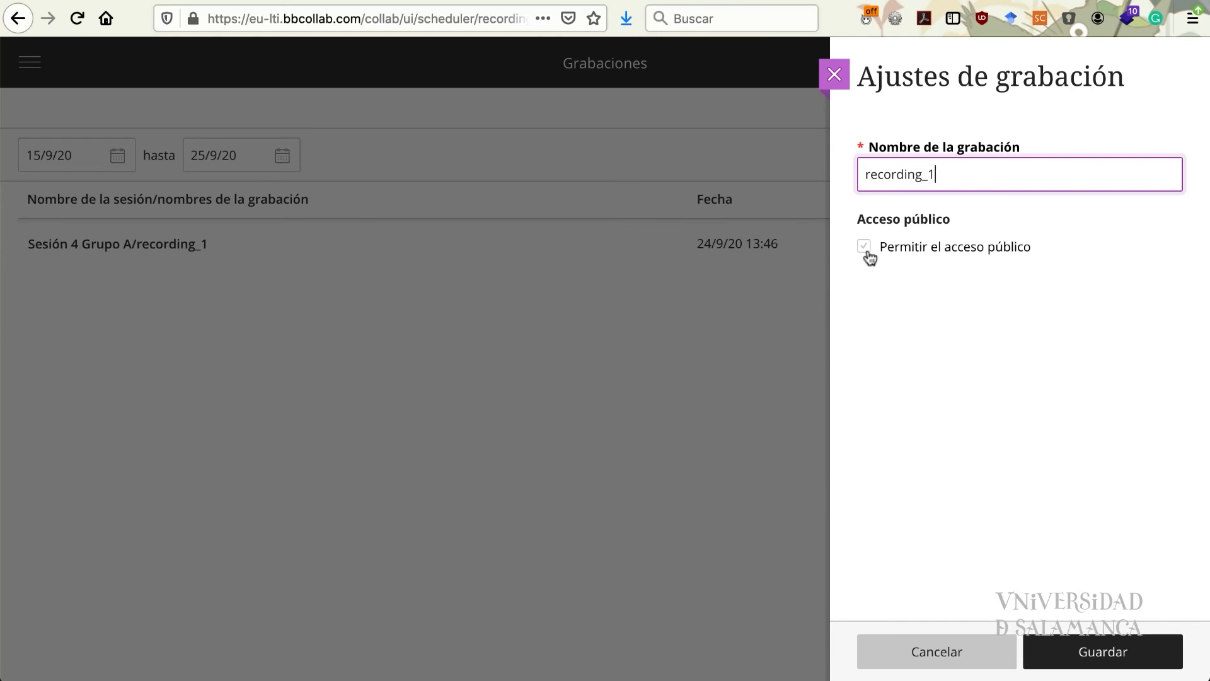
pyautogui.click(946, 662)
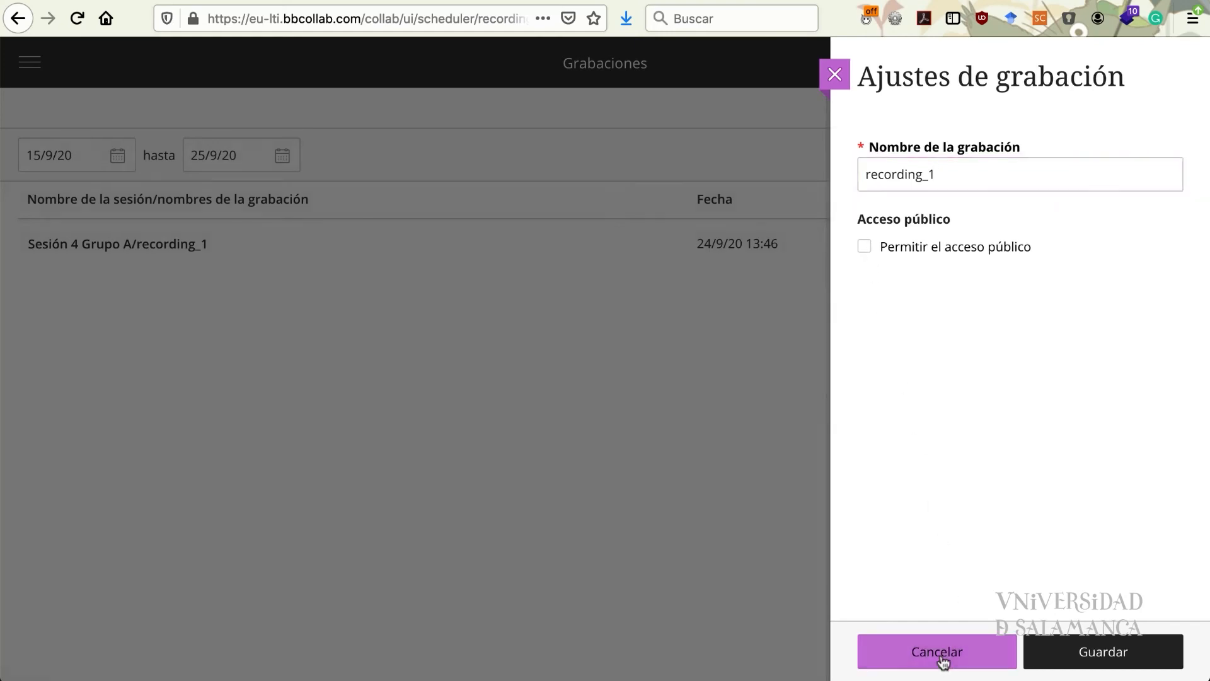
pyautogui.click(1165, 243)
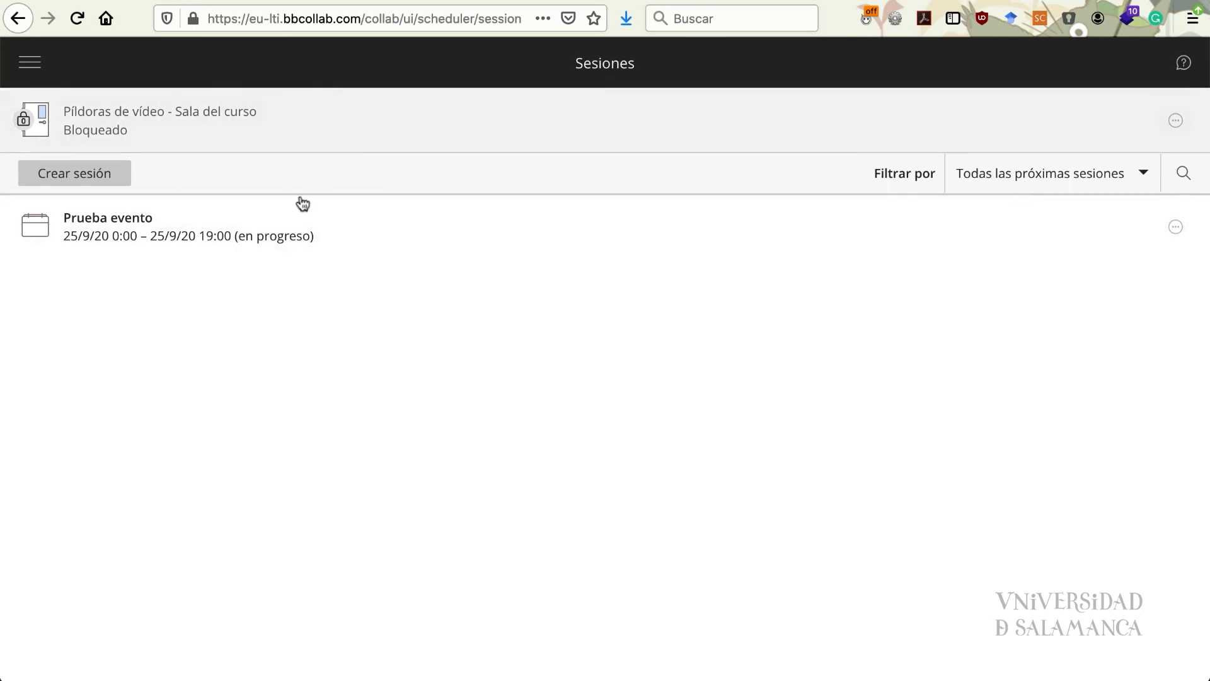
# Filter the sessions list to show all previous sessions (Todas las sesiones anteriores)
pyautogui.click(22, 66)
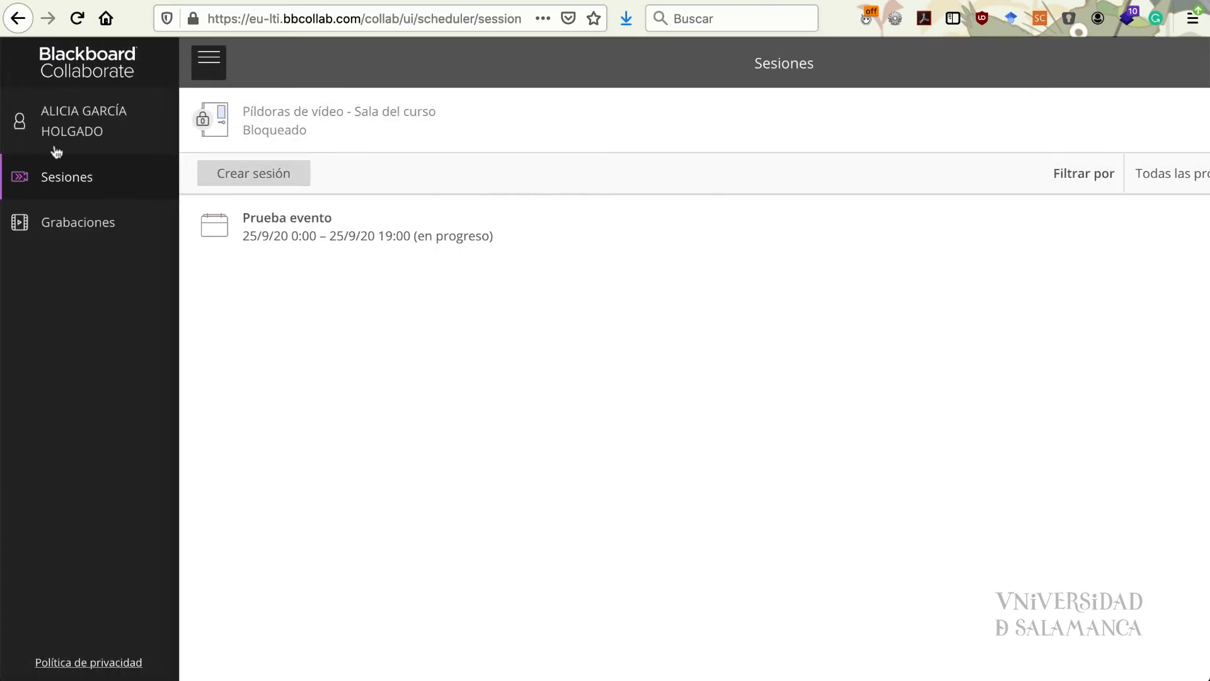
pyautogui.click(924, 145)
pyautogui.click(1012, 175)
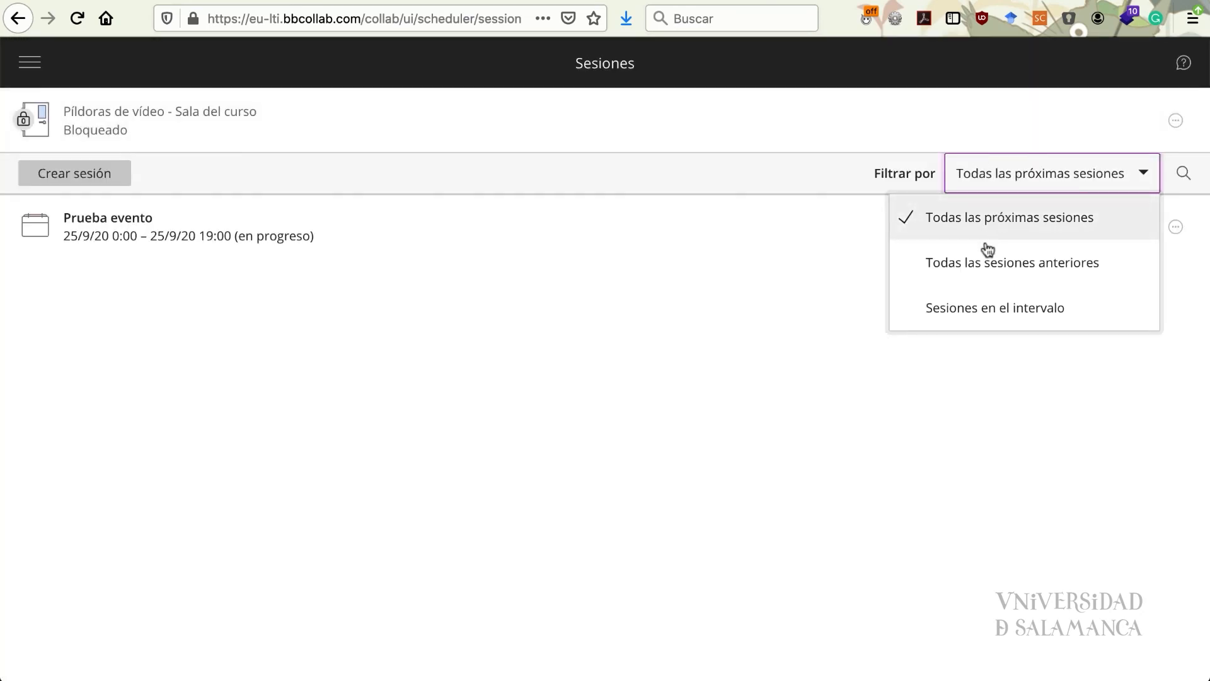
pyautogui.click(977, 270)
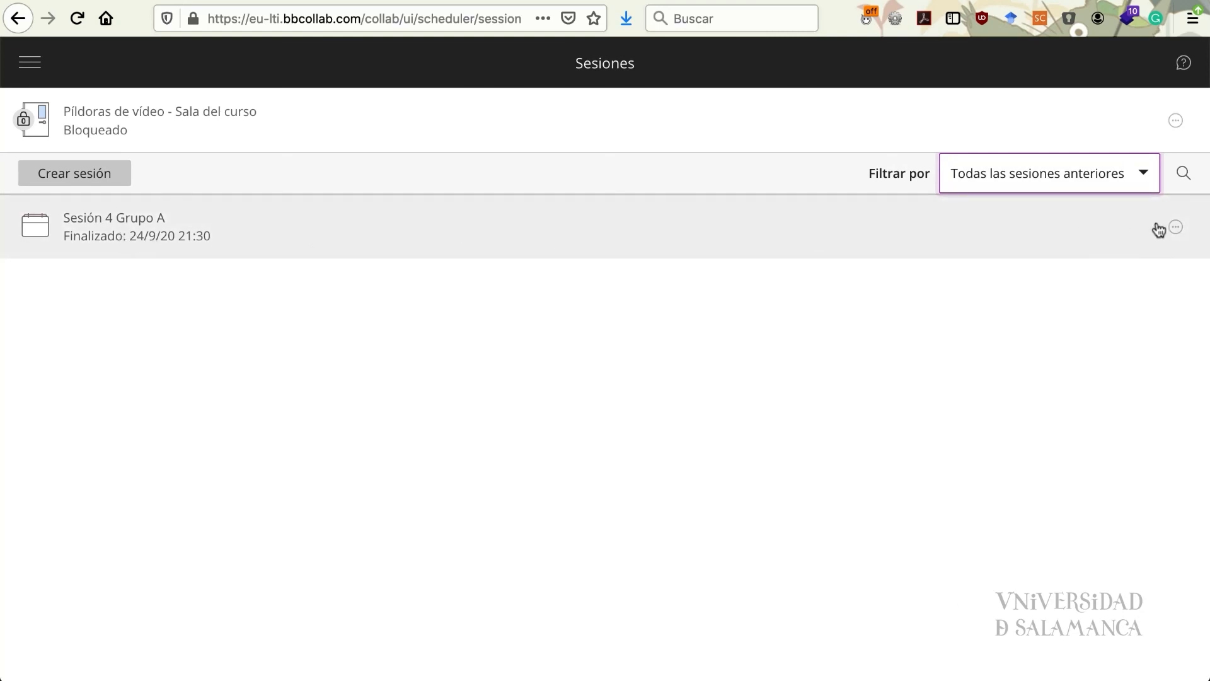
# View the reports of Sesión 4 Grupo A and open the attendance report of the 24/9/20 13:39 meeting
pyautogui.click(1177, 228)
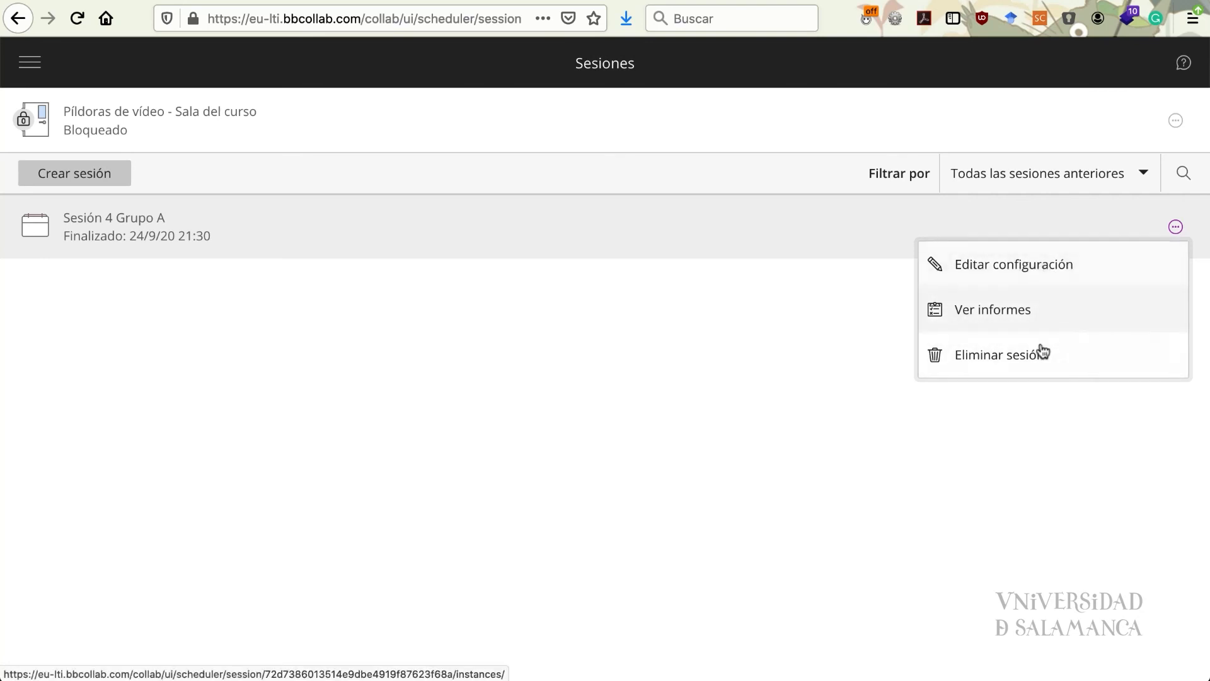
pyautogui.click(1024, 321)
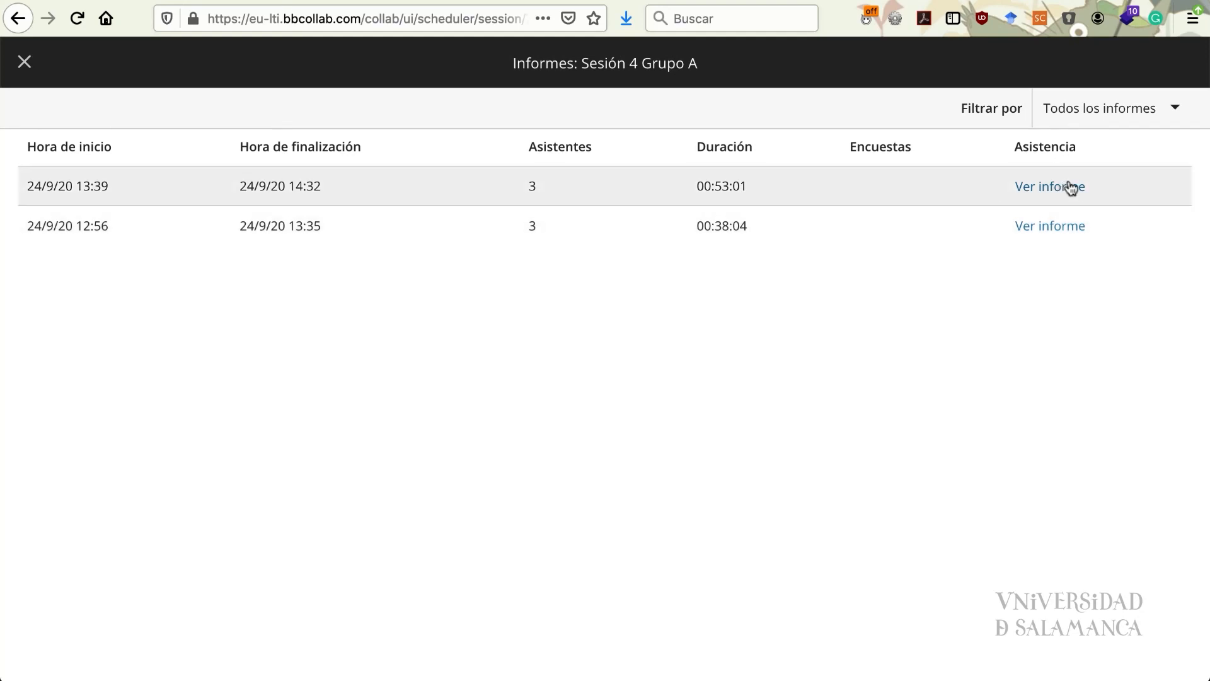
pyautogui.click(1070, 187)
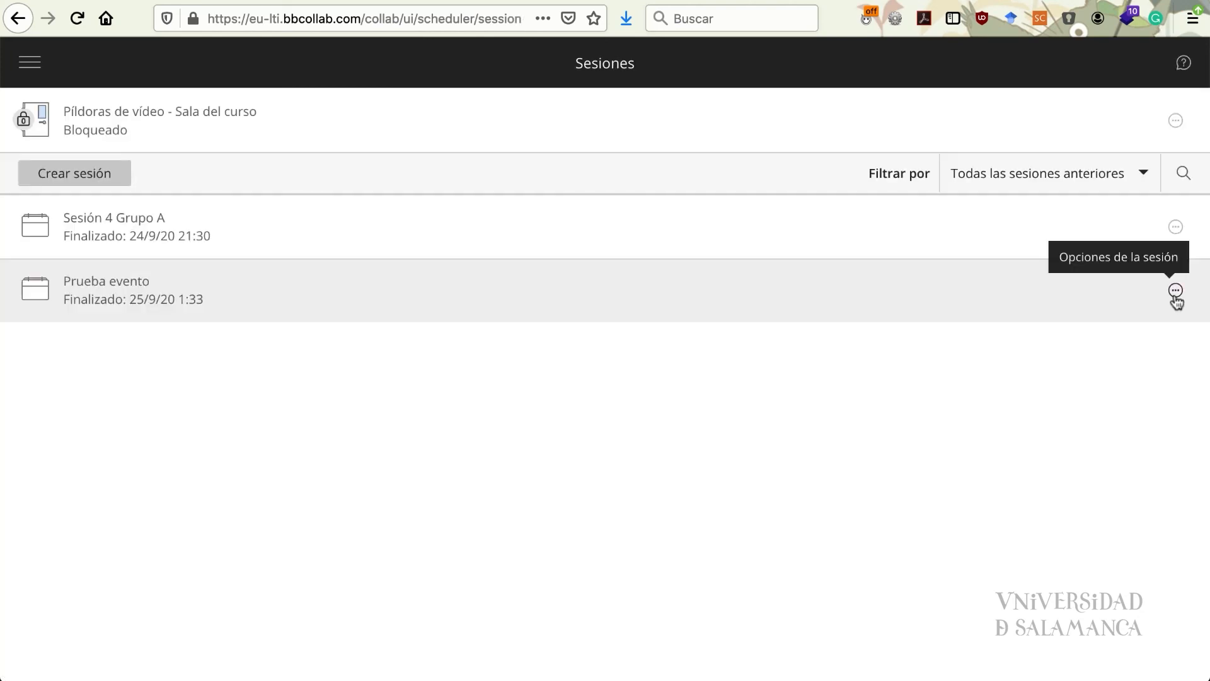
# Download the poll report from the Prueba evento session's reports and open the CSV file with Microsoft Excel
pyautogui.click(1176, 290)
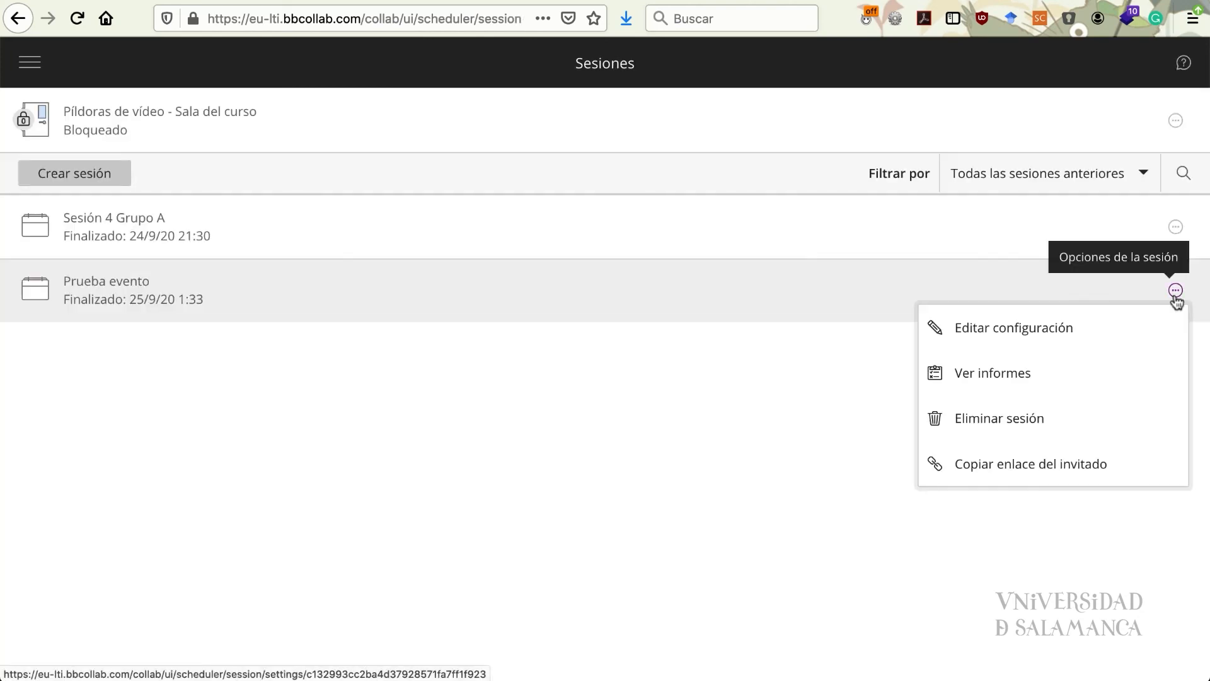
pyautogui.click(1028, 374)
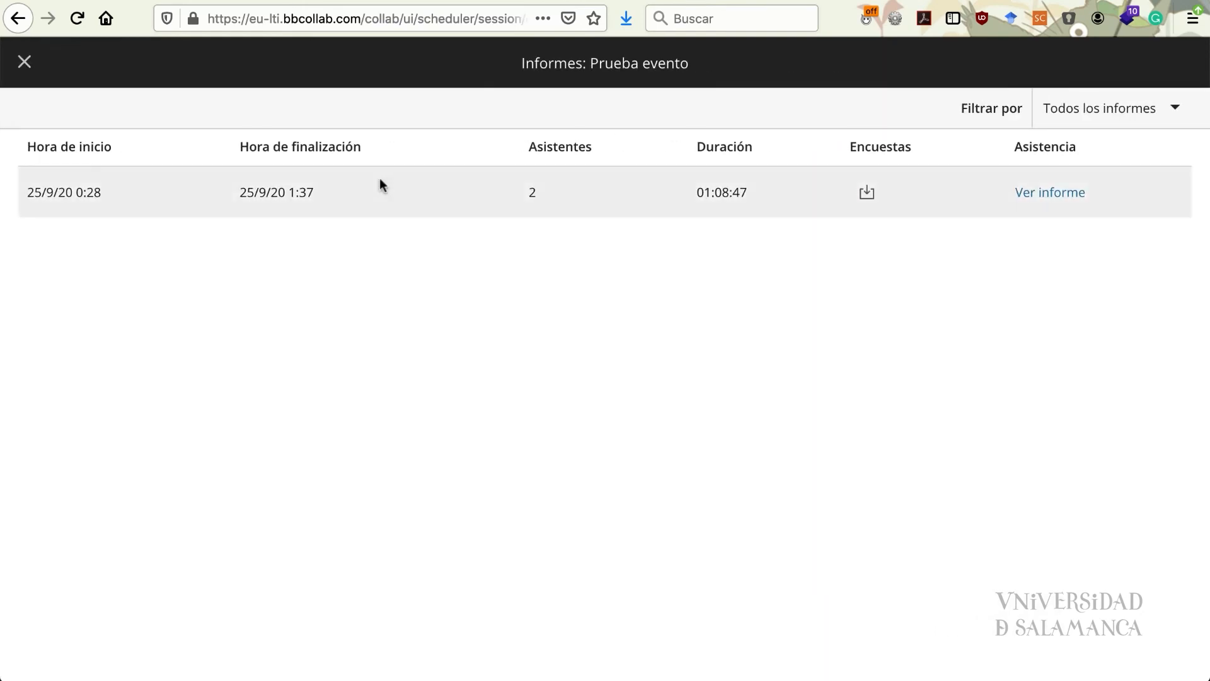
pyautogui.click(869, 197)
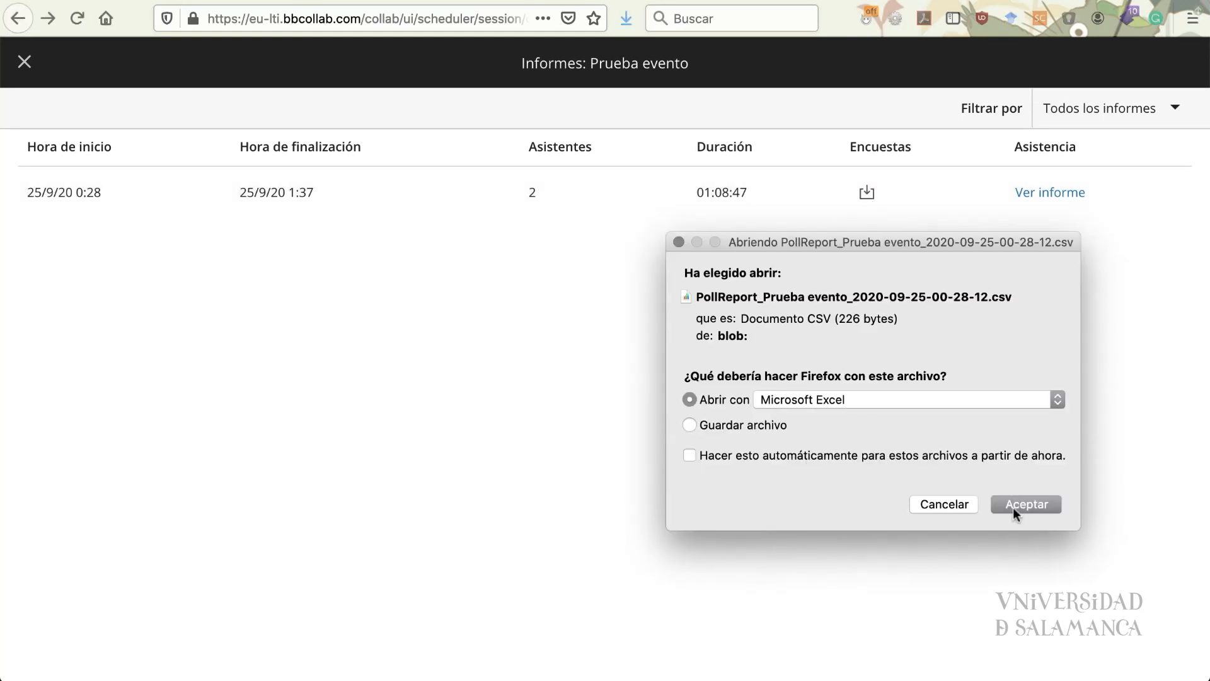
pyautogui.click(1015, 508)
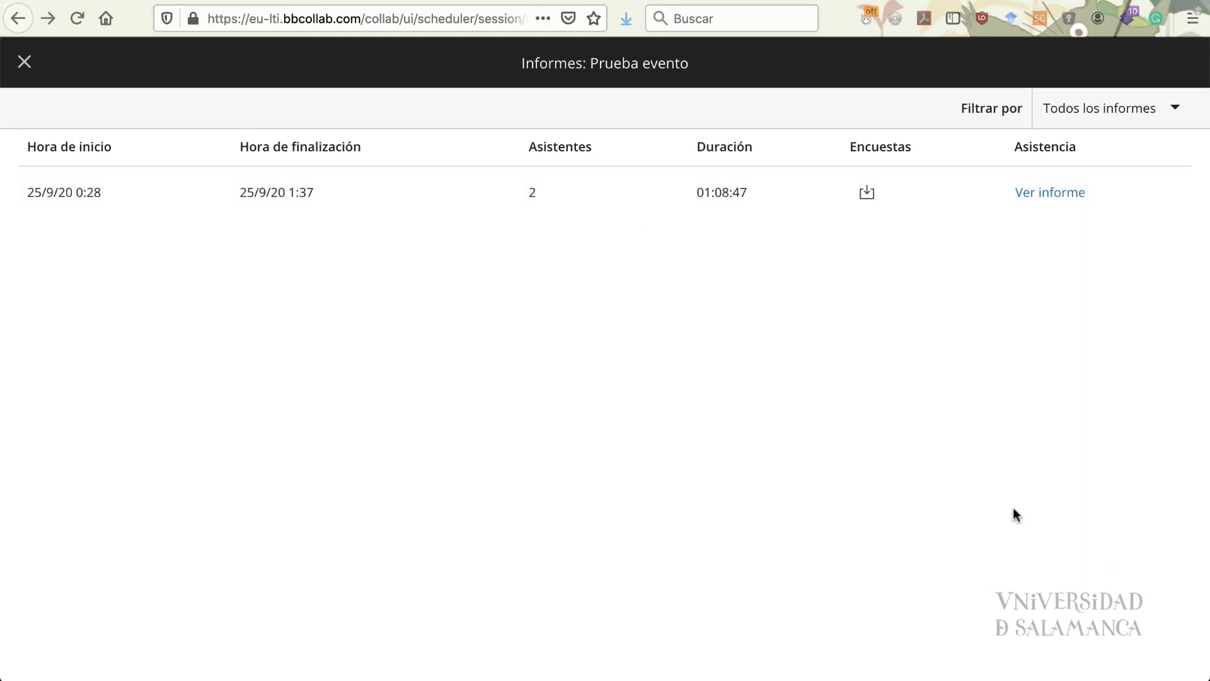